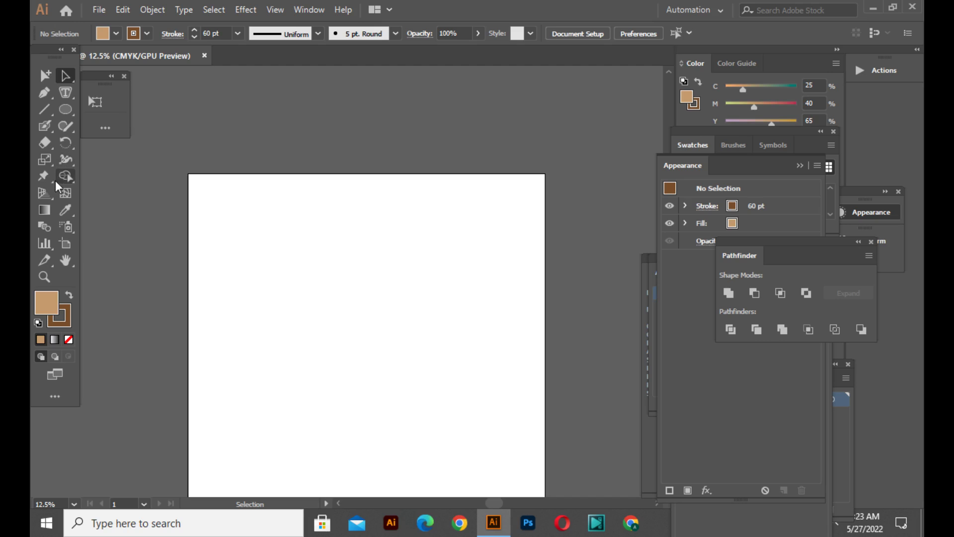
Draw a tall tan rectangle with a thick brown outline and nudge it slightly left.
drag(69, 112, 109, 121)
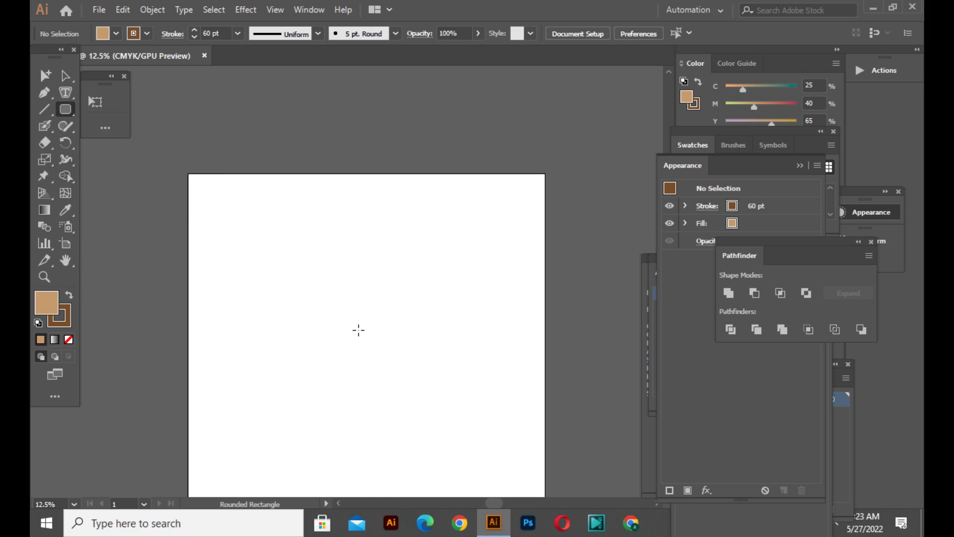
drag(334, 245, 441, 421)
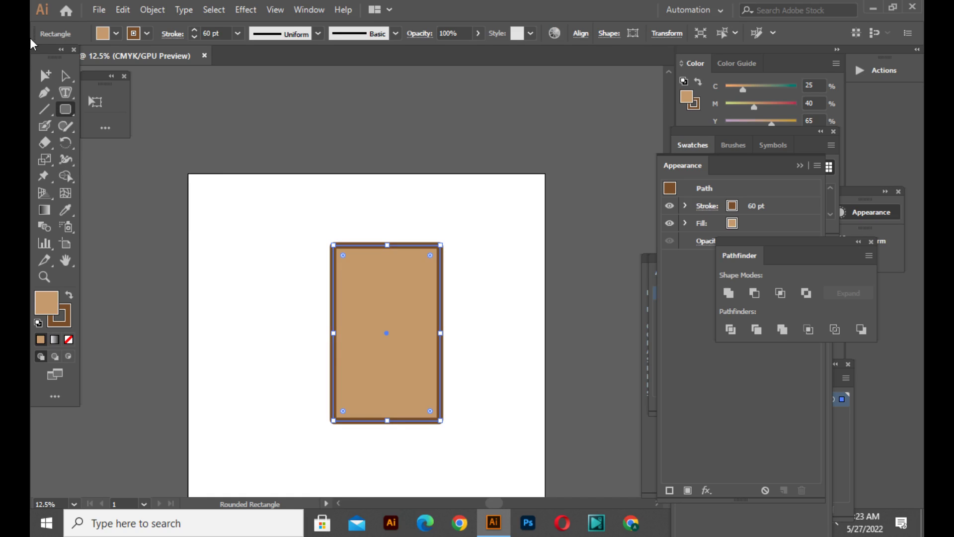
click(66, 75)
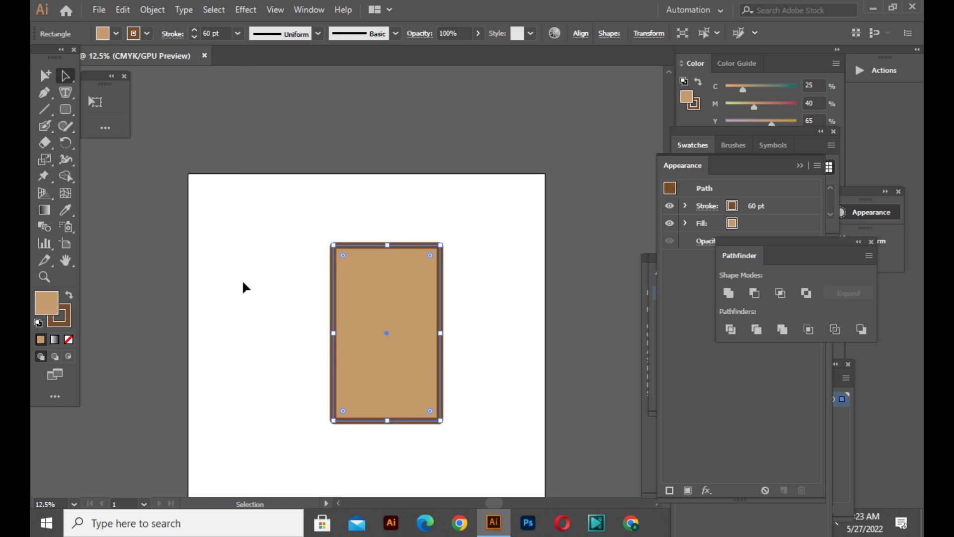
drag(443, 378, 385, 287)
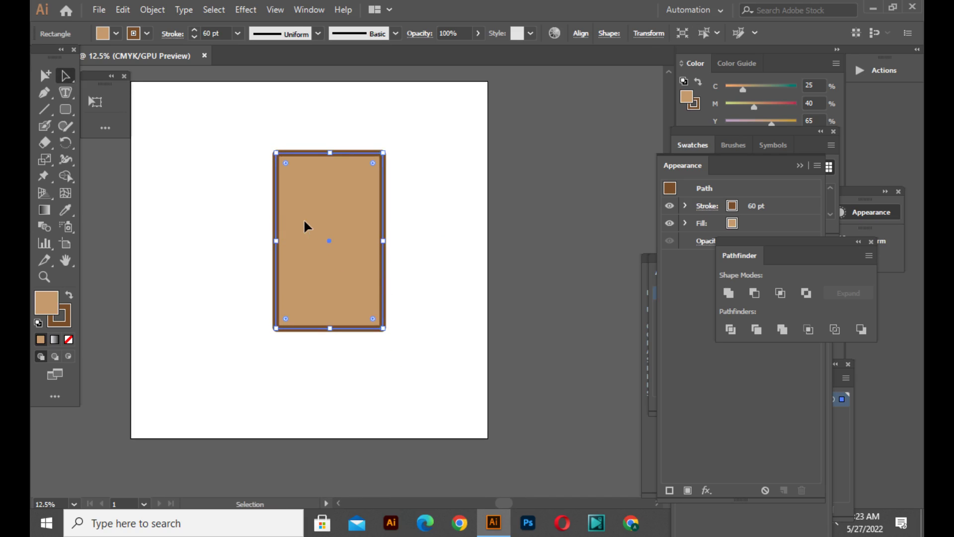
drag(303, 219, 290, 225)
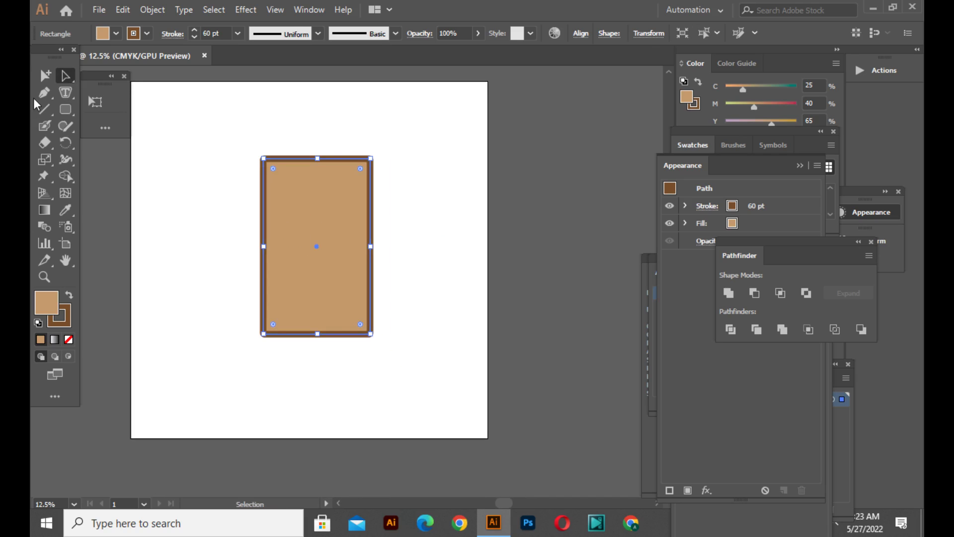
Remove the rectangle's outline and draw a tan oval across its top.
click(139, 36)
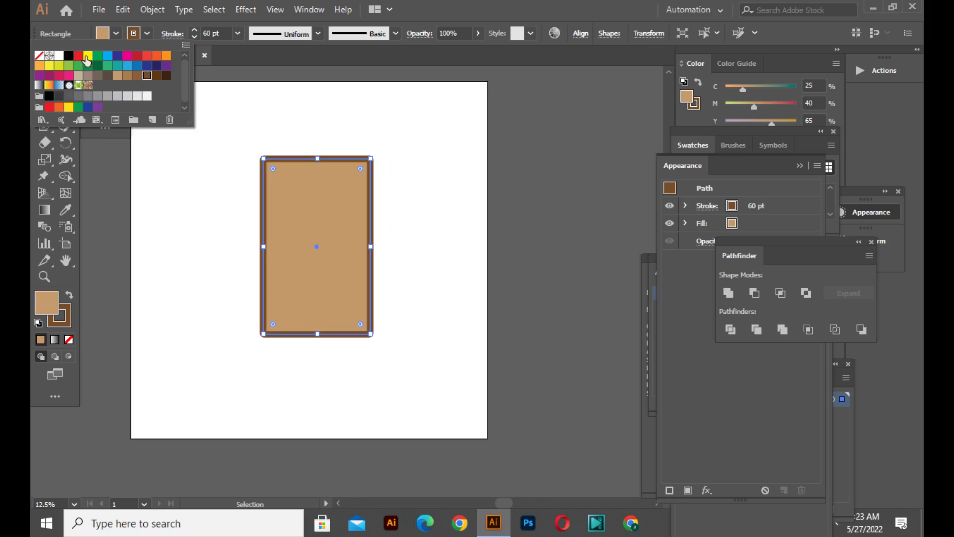
click(40, 57)
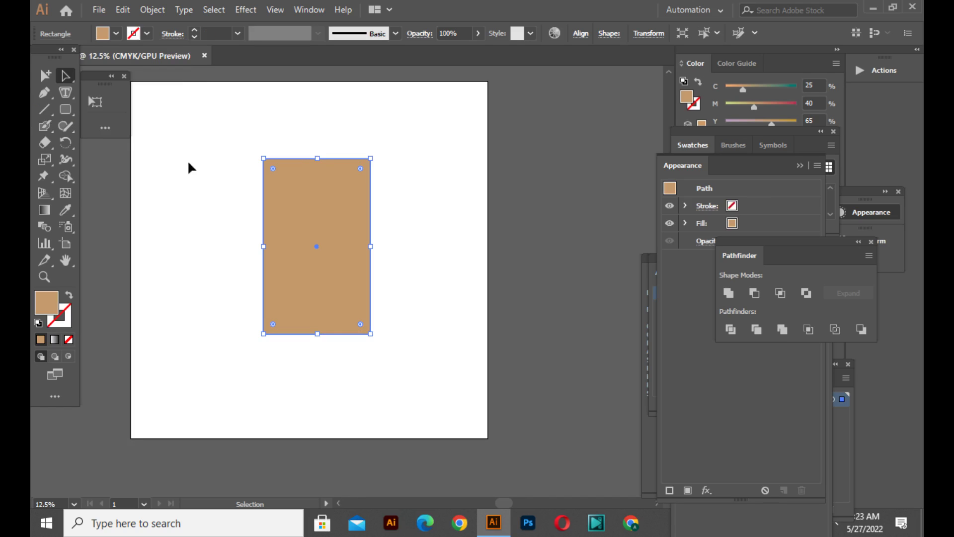
click(66, 109)
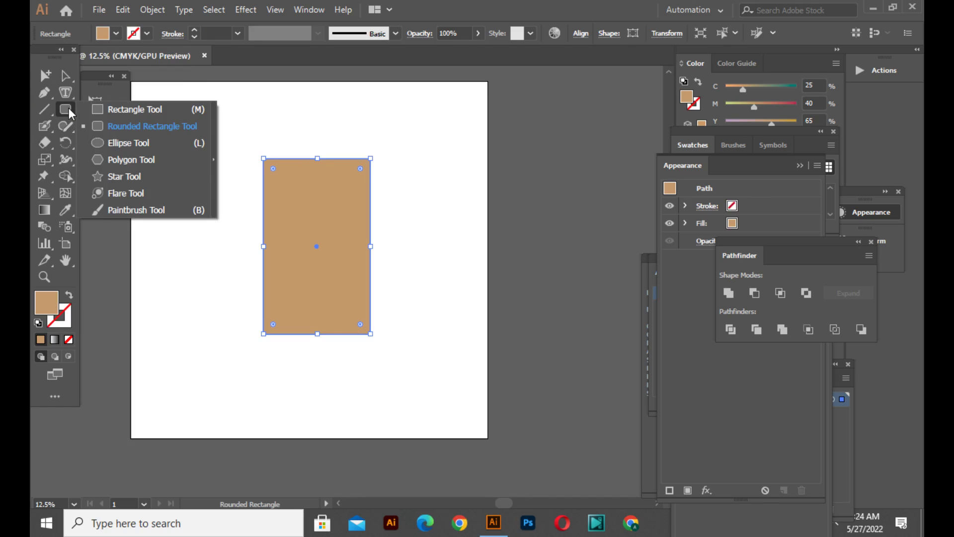
click(108, 143)
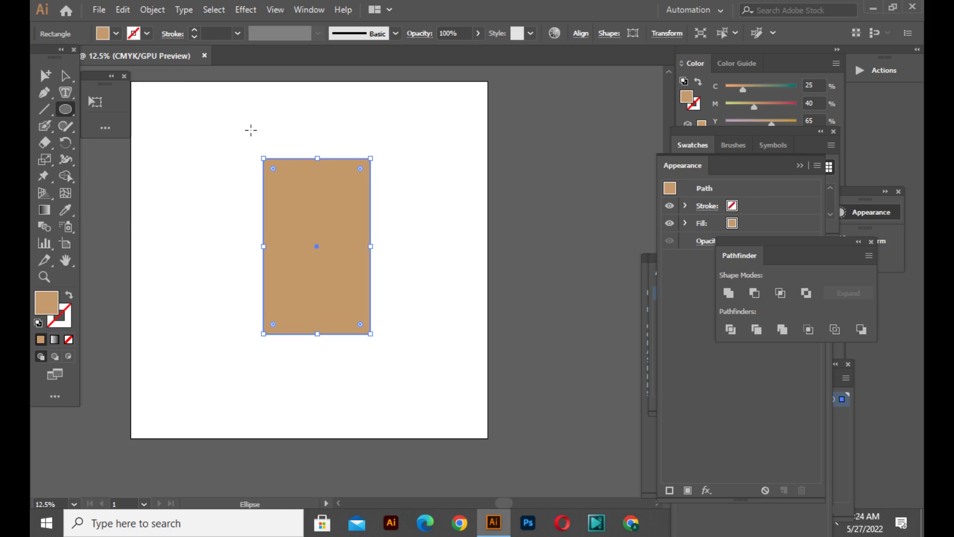
drag(244, 131, 390, 192)
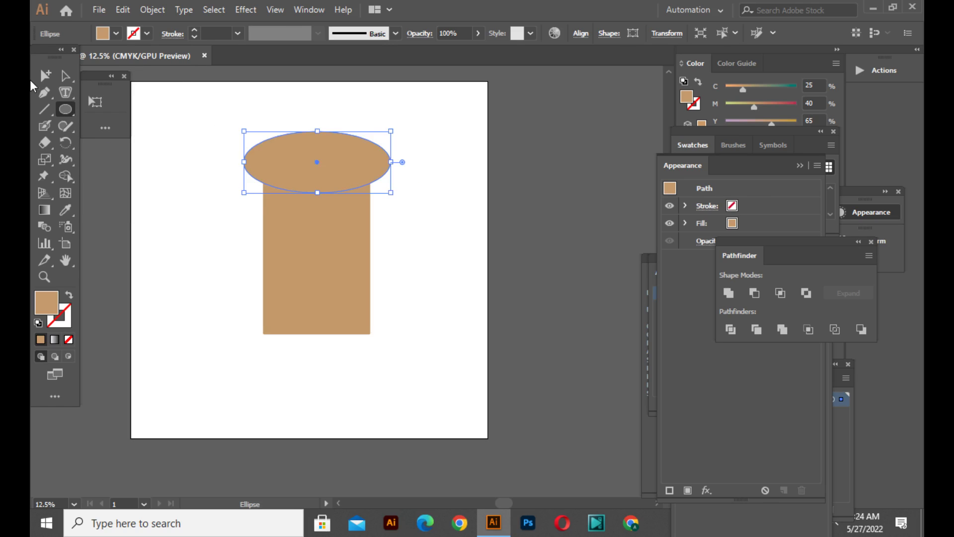
Shorten the rectangle from its bottom edge, then select the oval.
click(65, 75)
click(310, 294)
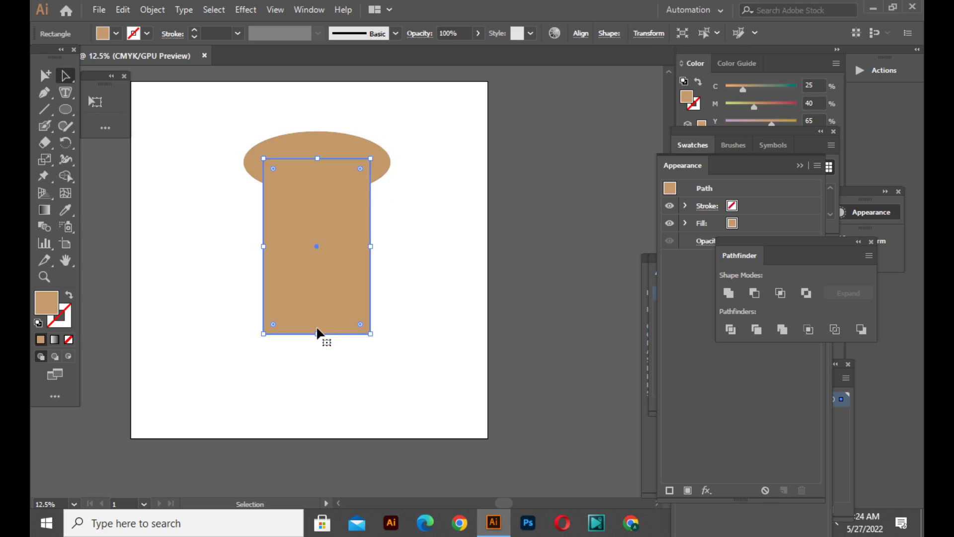
drag(317, 333, 318, 308)
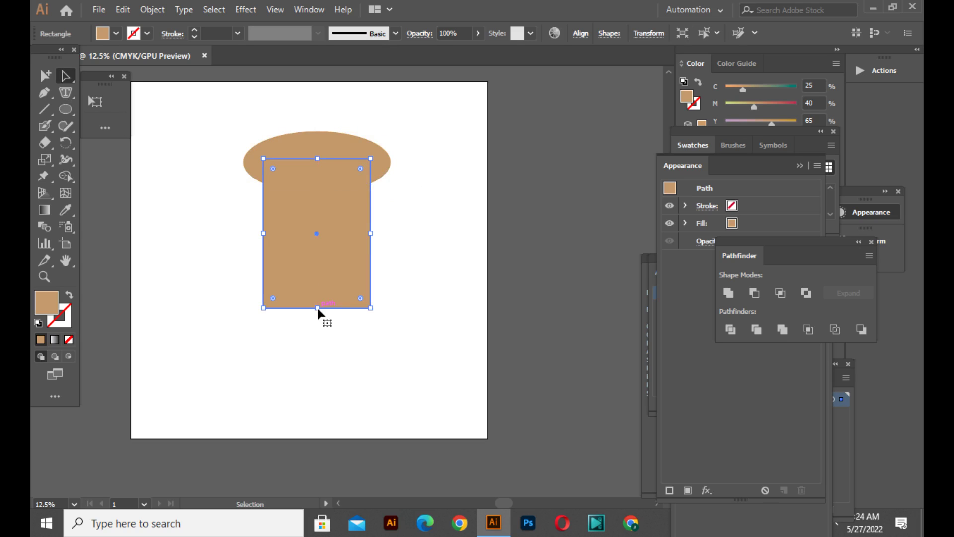
click(389, 155)
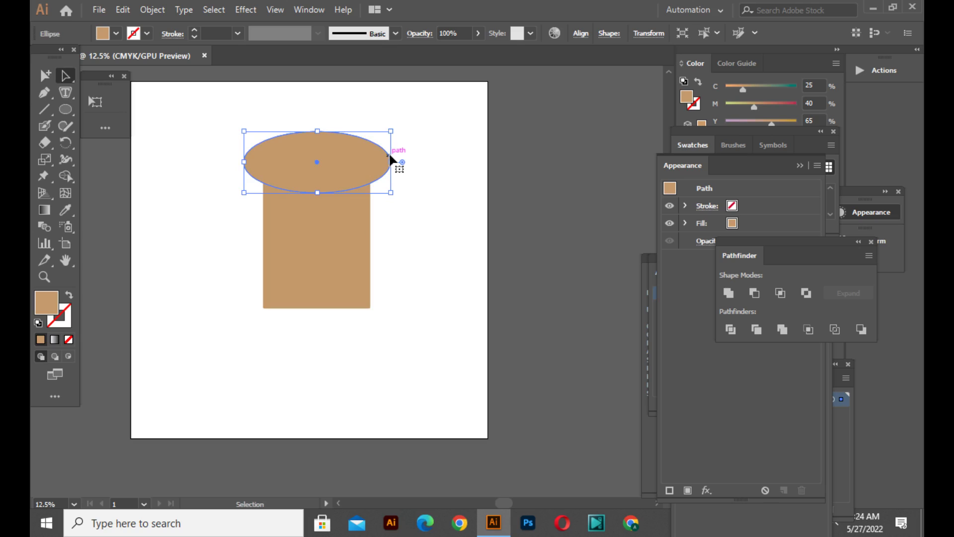
Delete the oval's bottom anchor point to leave a half-dome.
key(a)
key(ctrl+plus)
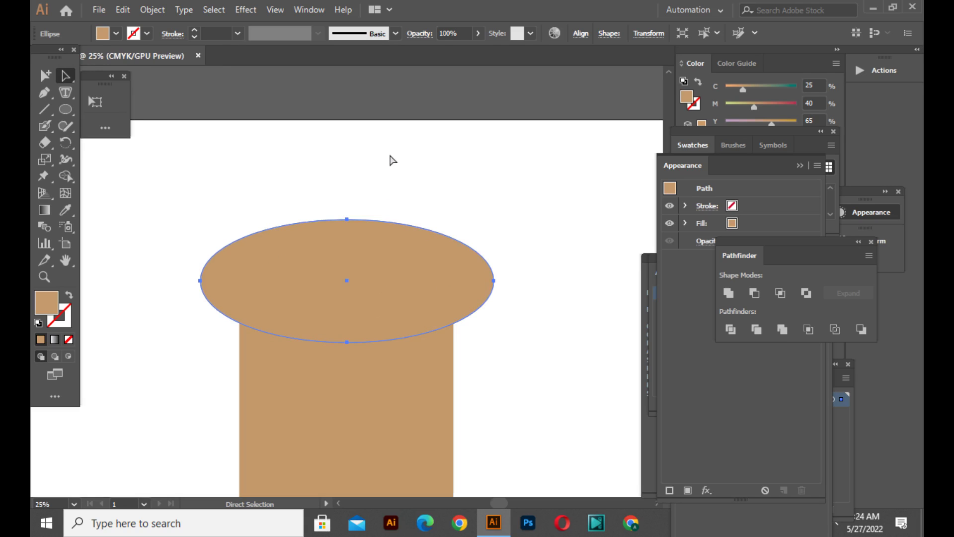
key(ctrl+plus)
key(v)
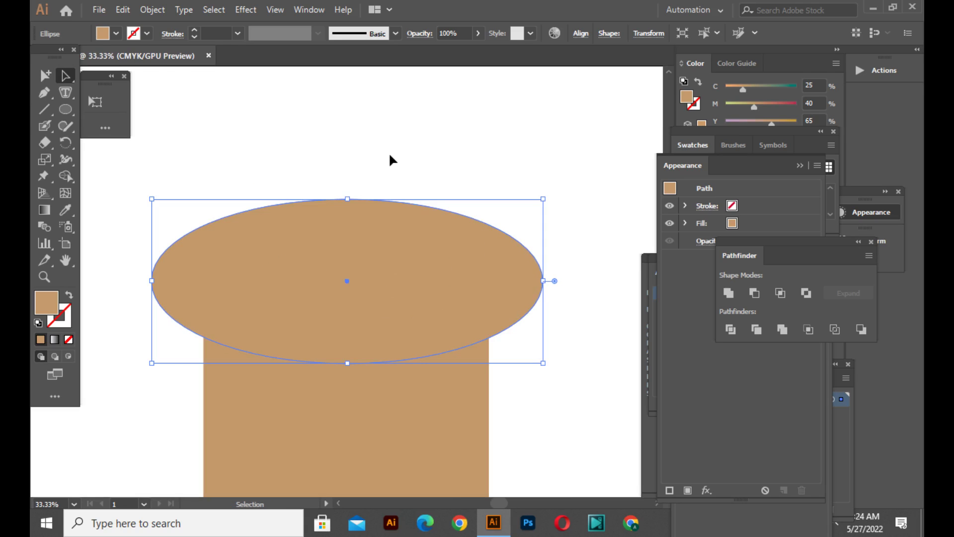
right_click(64, 88)
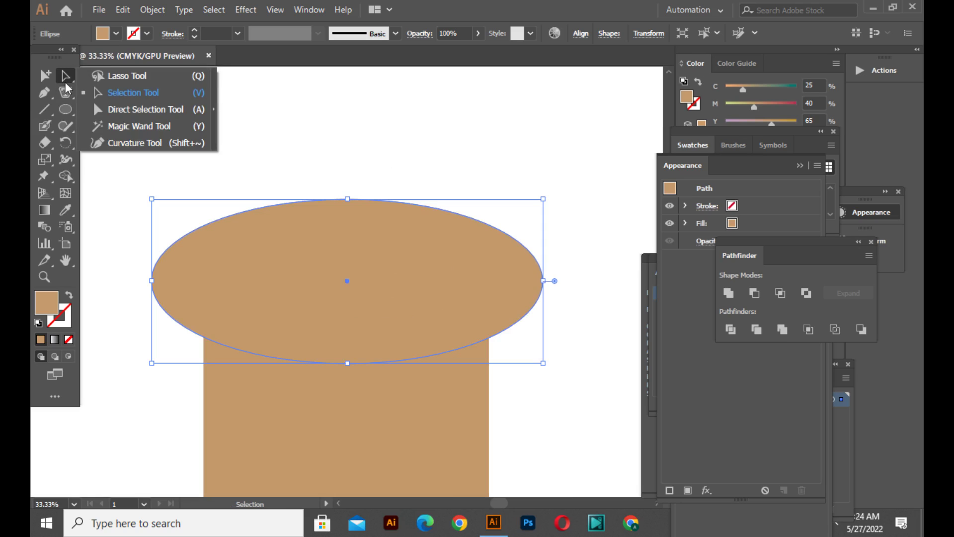
click(145, 110)
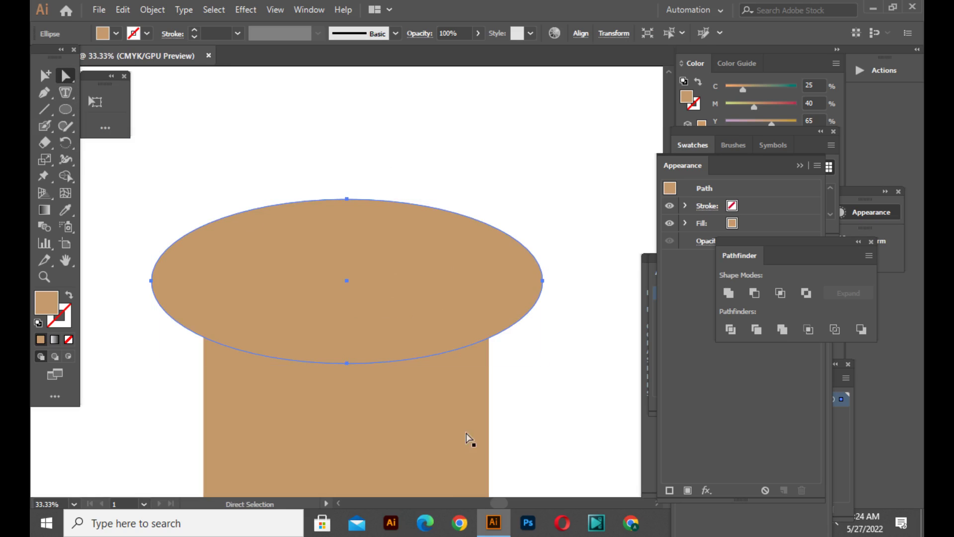
click(347, 364)
key(Delete)
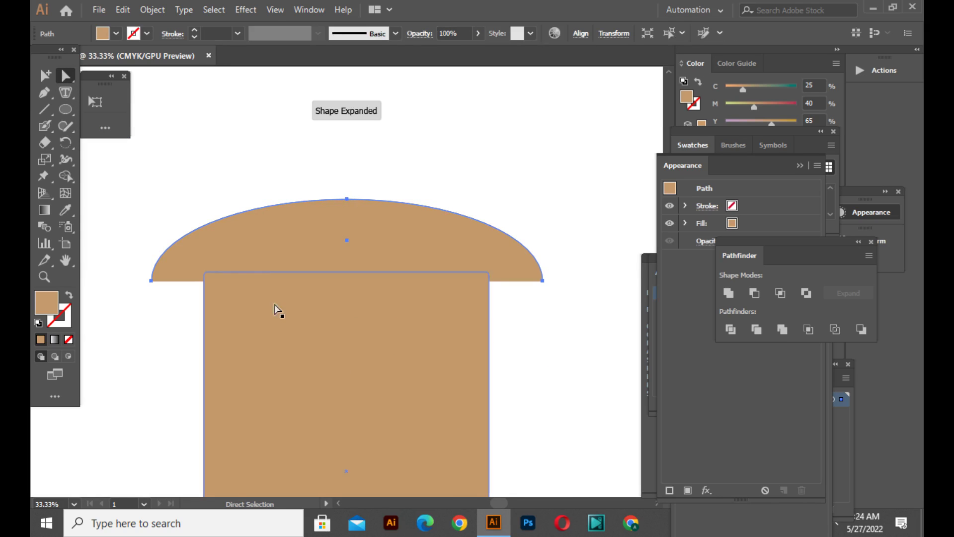
Stretch the half-dome downward to make the crust taller.
drag(197, 174, 207, 51)
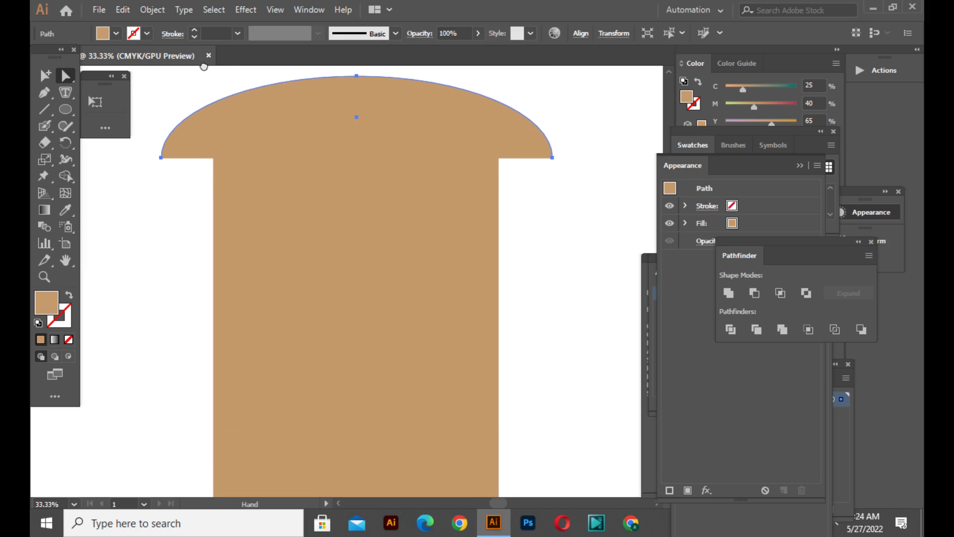
drag(67, 77, 124, 92)
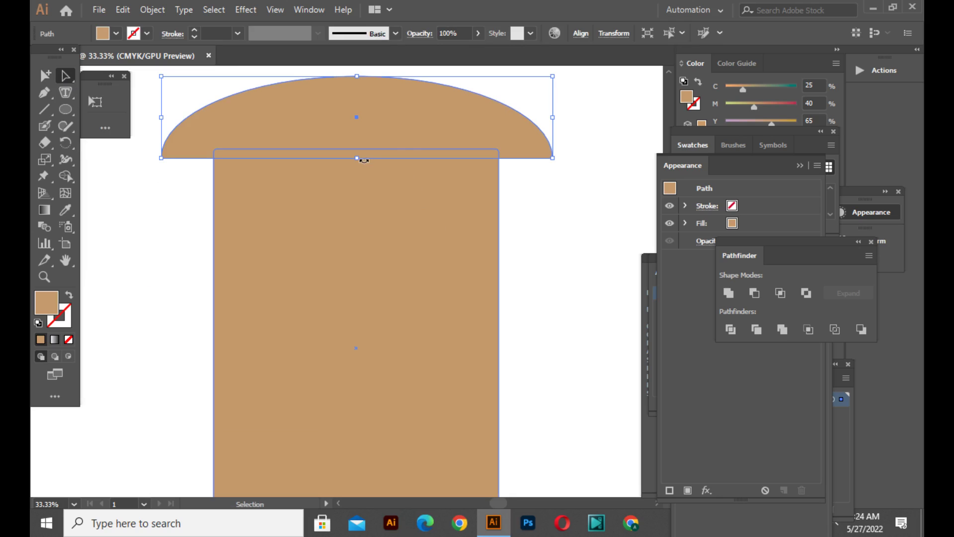
drag(358, 158, 357, 191)
Unite the dome and rectangle into one shape with Pathfinder.
click(204, 269)
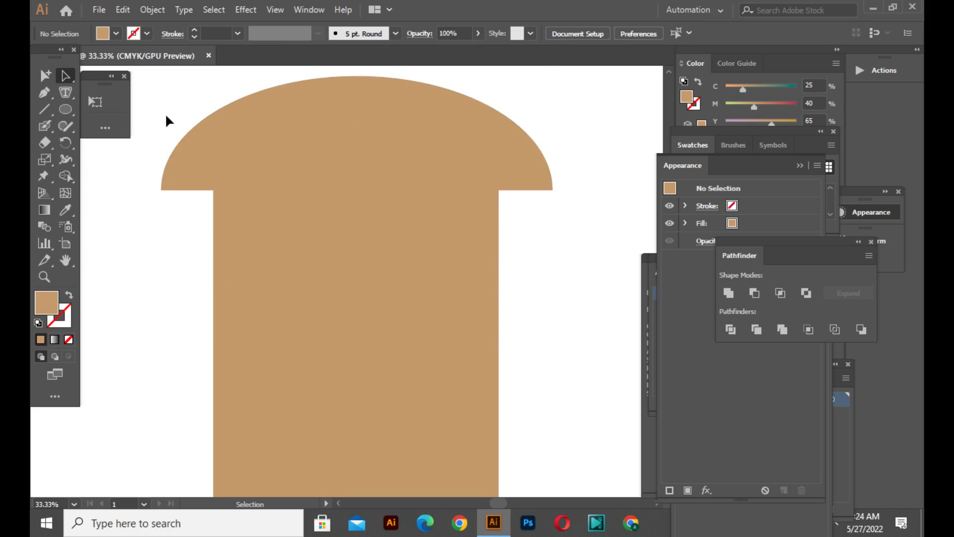
drag(248, 186, 604, 433)
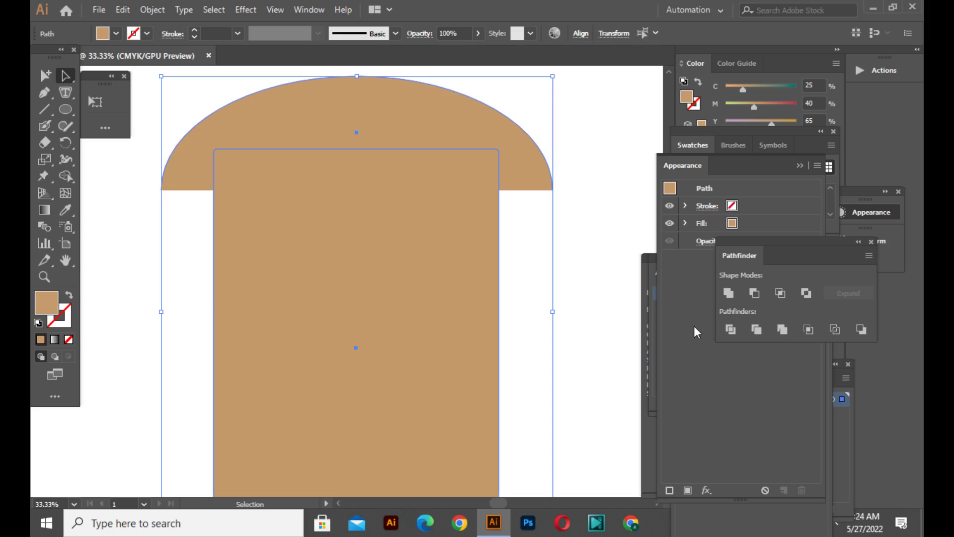
click(725, 293)
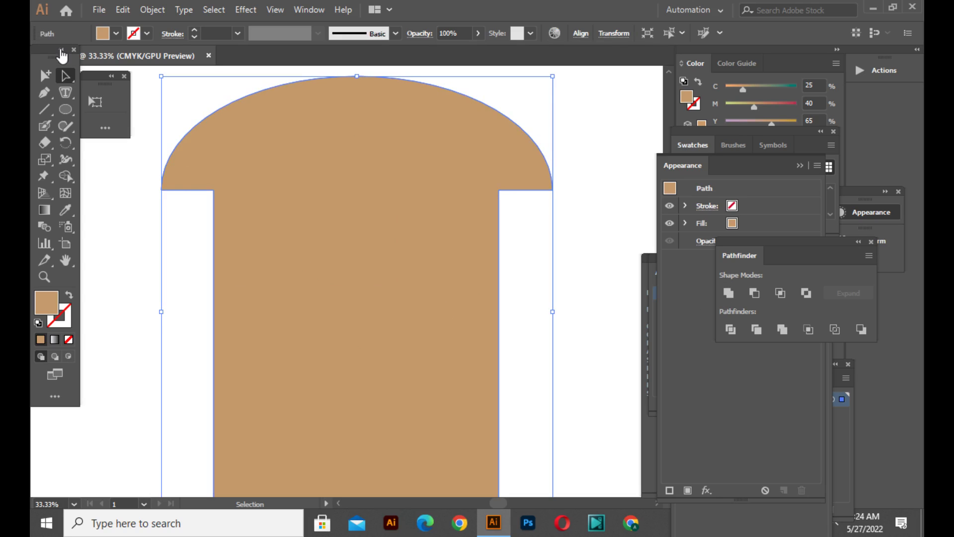
Round the corners where the dome meets the body using live-corner widgets.
drag(66, 75, 98, 108)
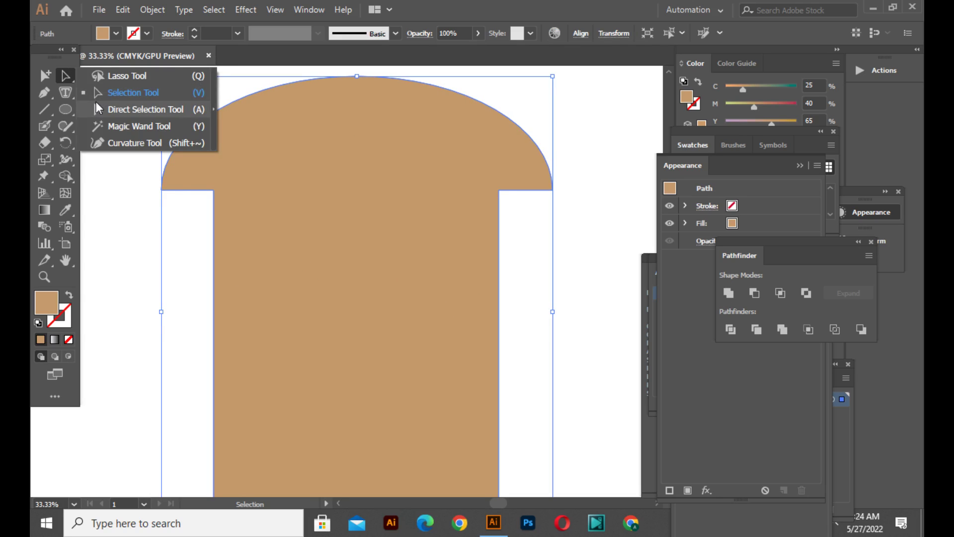
click(99, 108)
drag(204, 202, 197, 206)
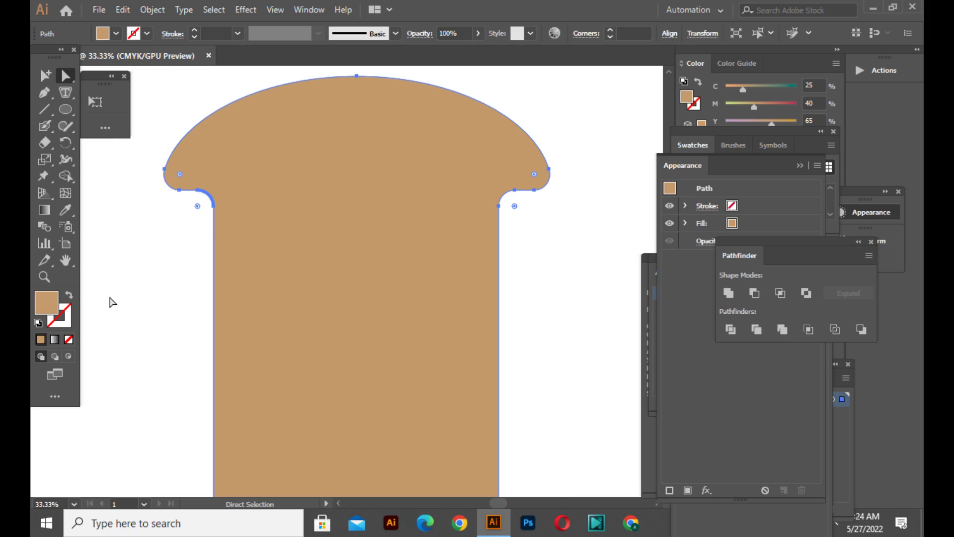
click(112, 302)
key(v)
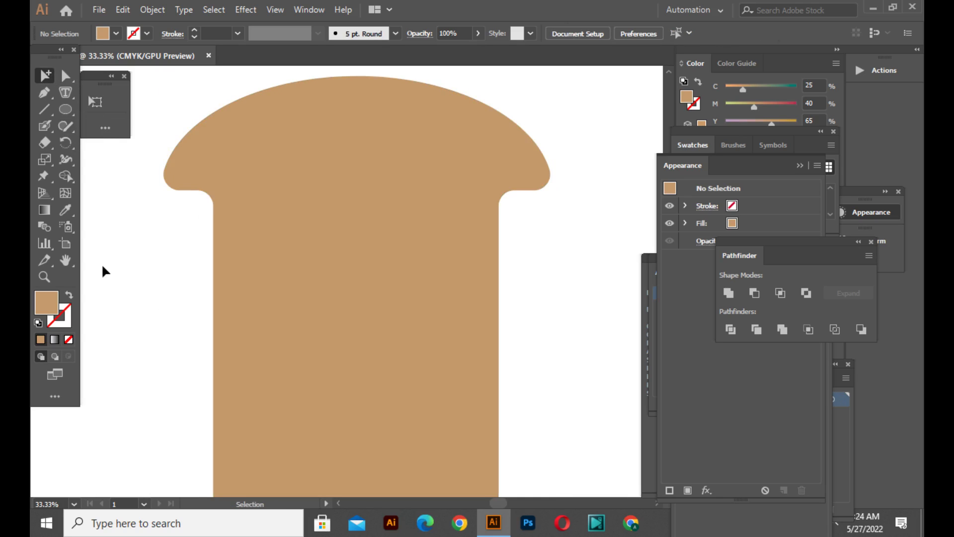
key(ctrl+minus)
key(ctrl+minus)
key(ctrl+minus)
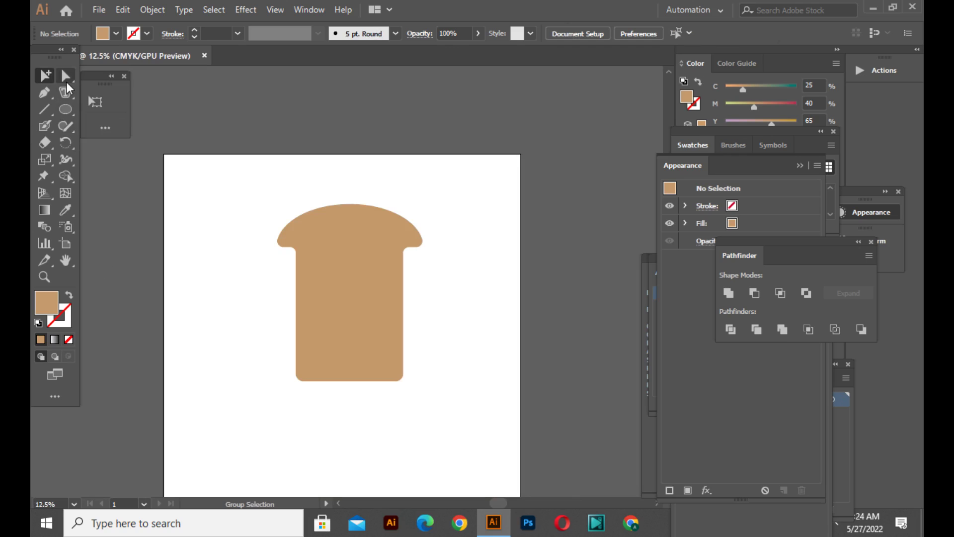
Give the toast shape a dark brown outline at 60 pt weight.
drag(67, 82, 130, 92)
click(307, 282)
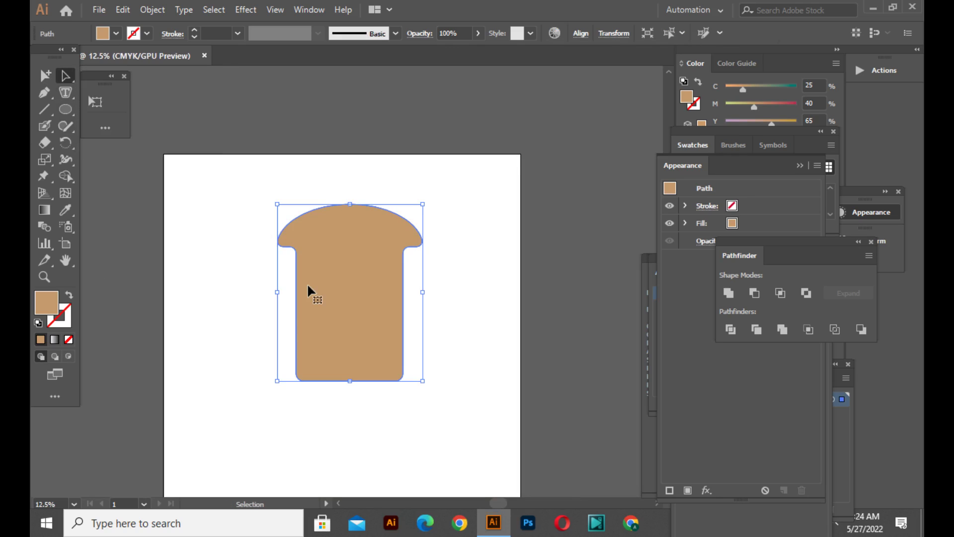
click(135, 37)
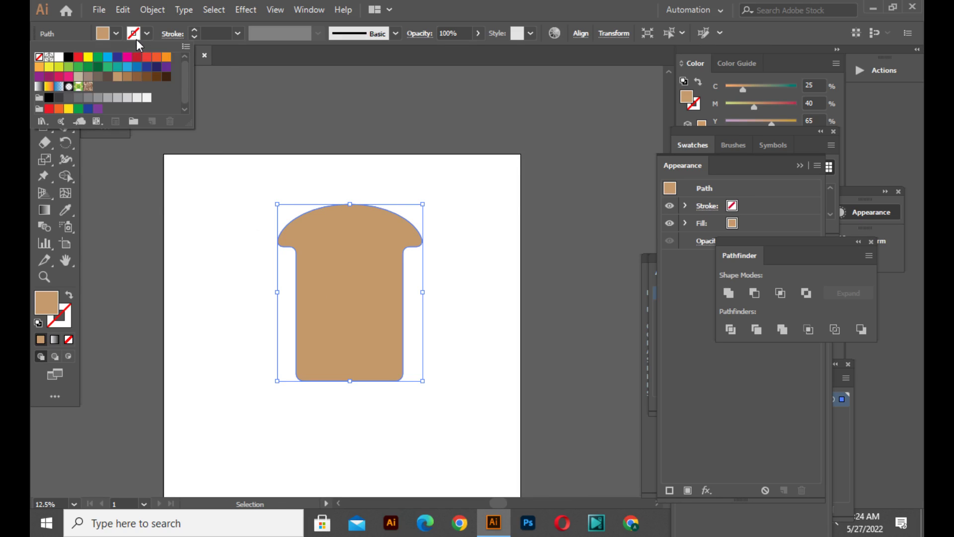
click(78, 57)
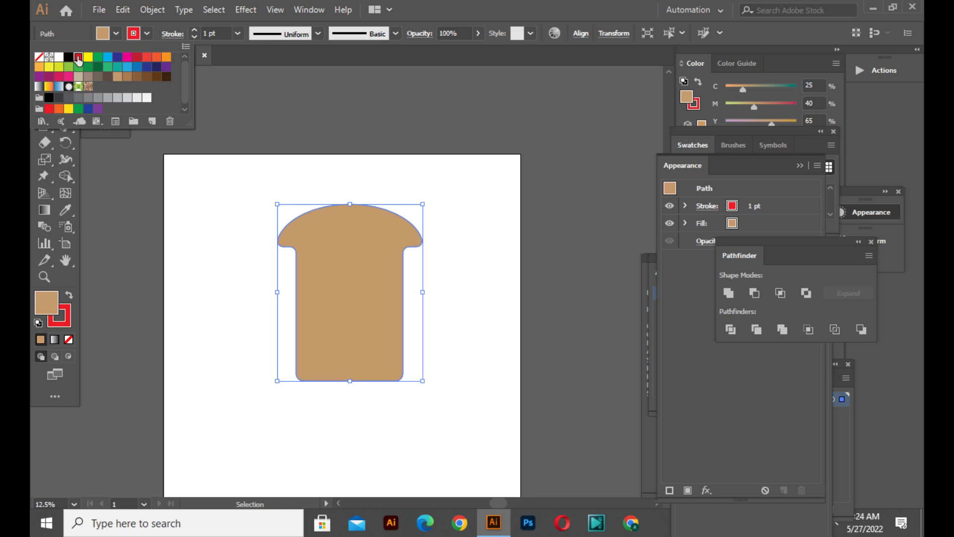
click(136, 77)
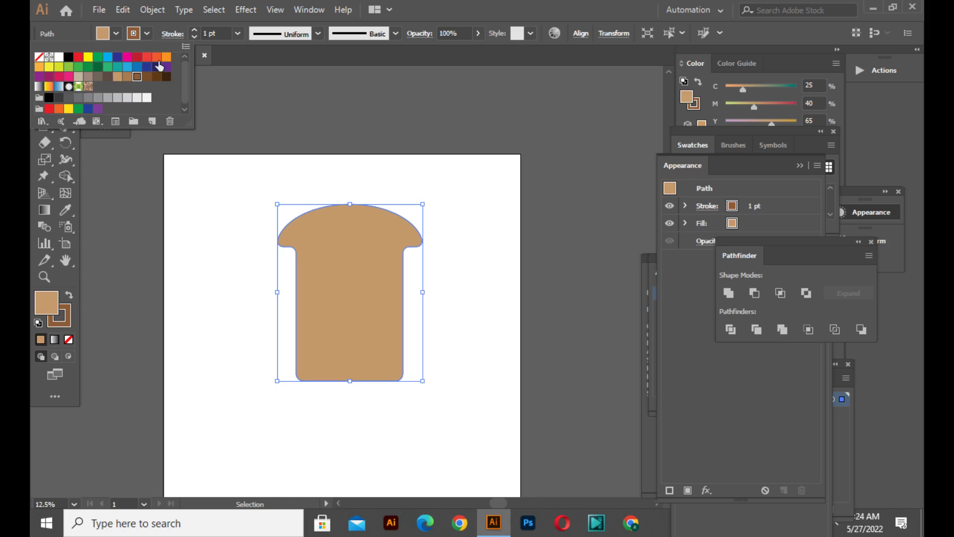
click(241, 28)
click(146, 33)
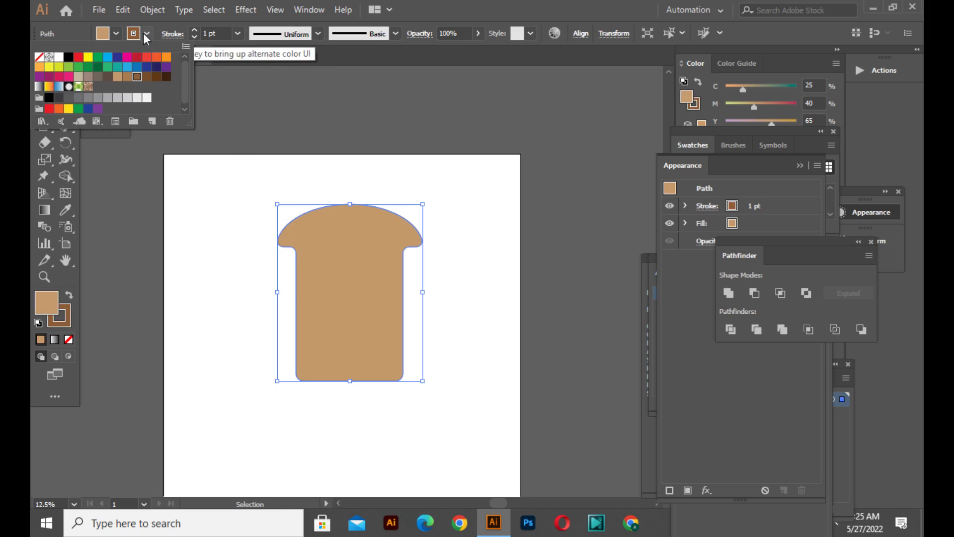
click(148, 77)
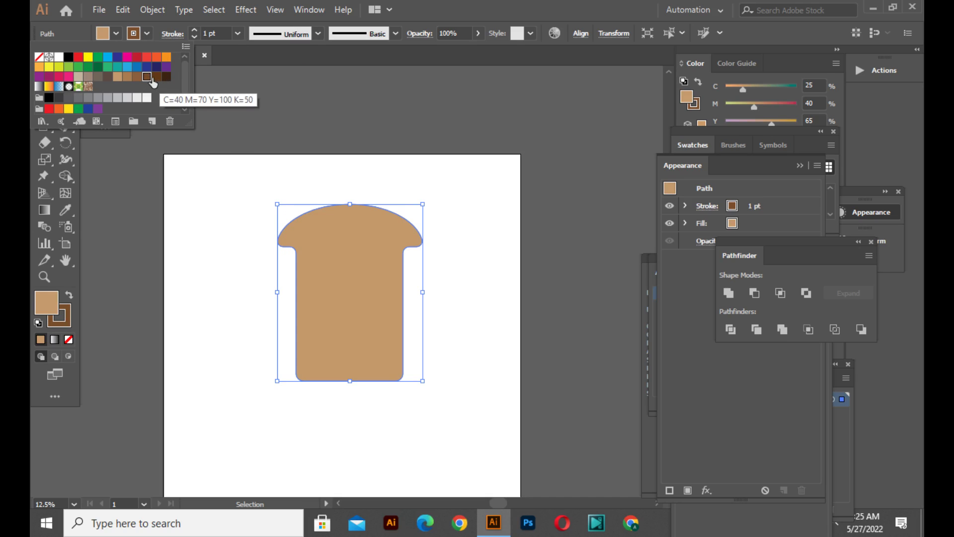
click(238, 33)
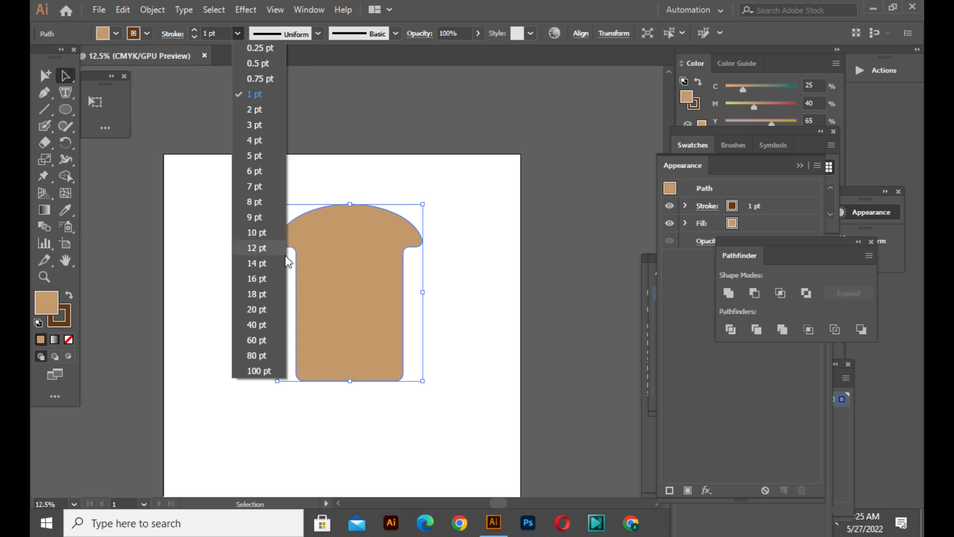
click(264, 342)
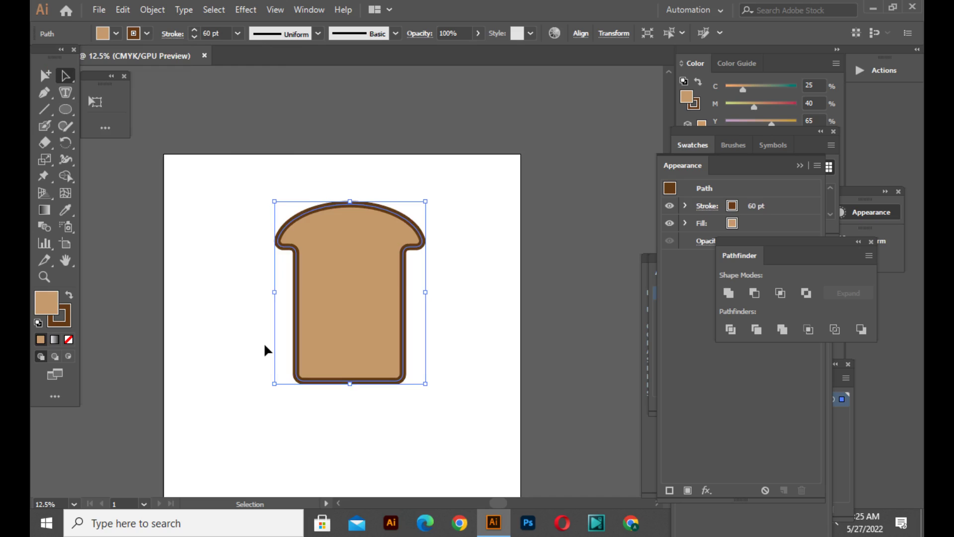
Move the outlined toast to the page's left edge, partly hanging off it.
click(264, 342)
drag(346, 333, 178, 302)
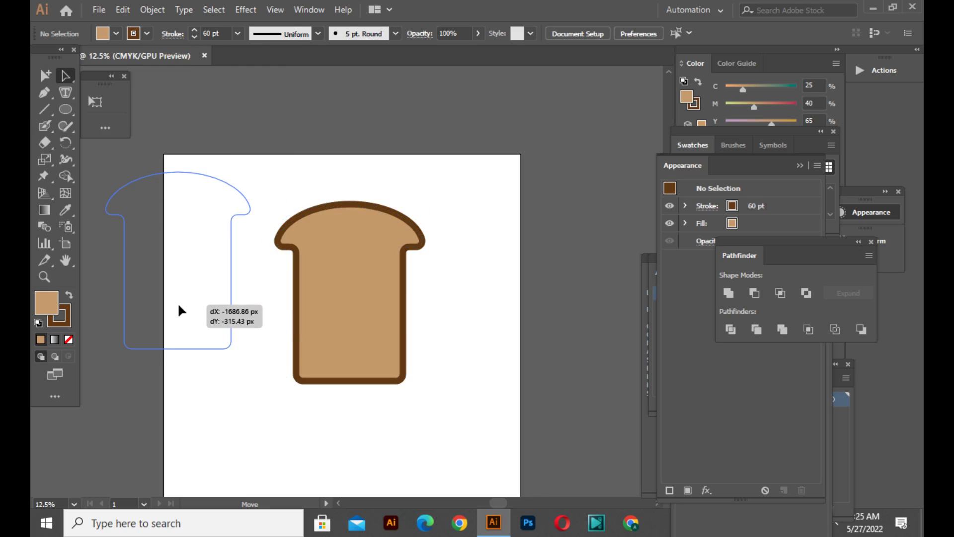
click(360, 317)
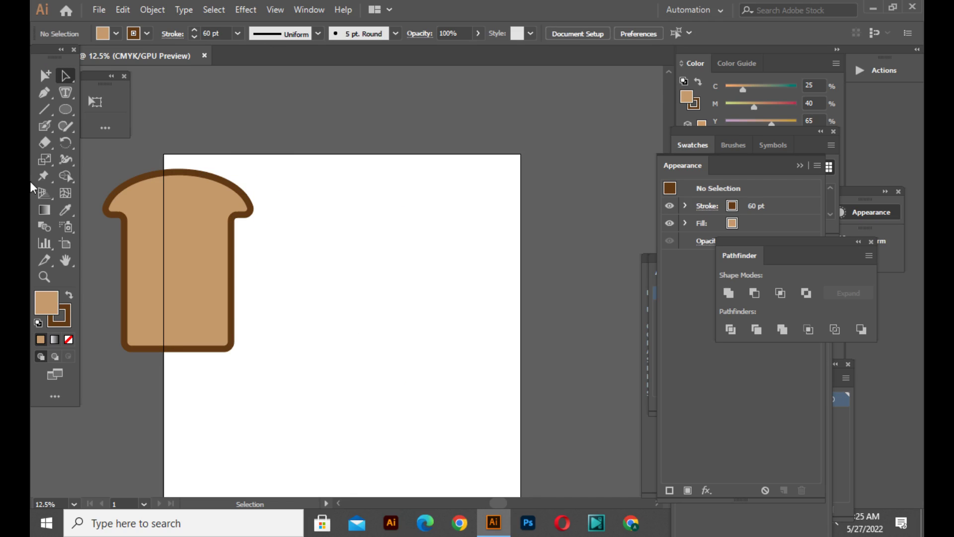
key(b)
drag(302, 311, 303, 255)
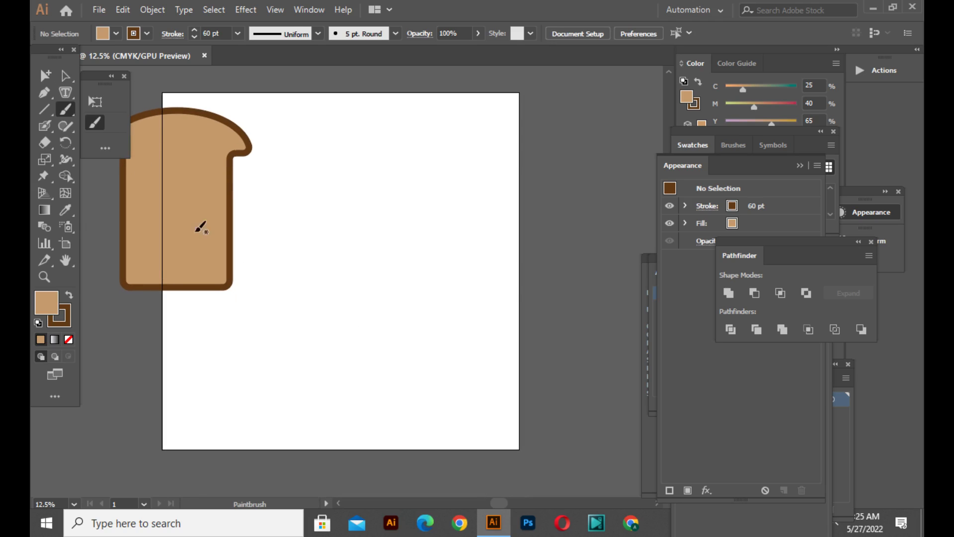
Browse the pen, type, line and brush tools in the toolbox.
scroll(126, 230, down, 1)
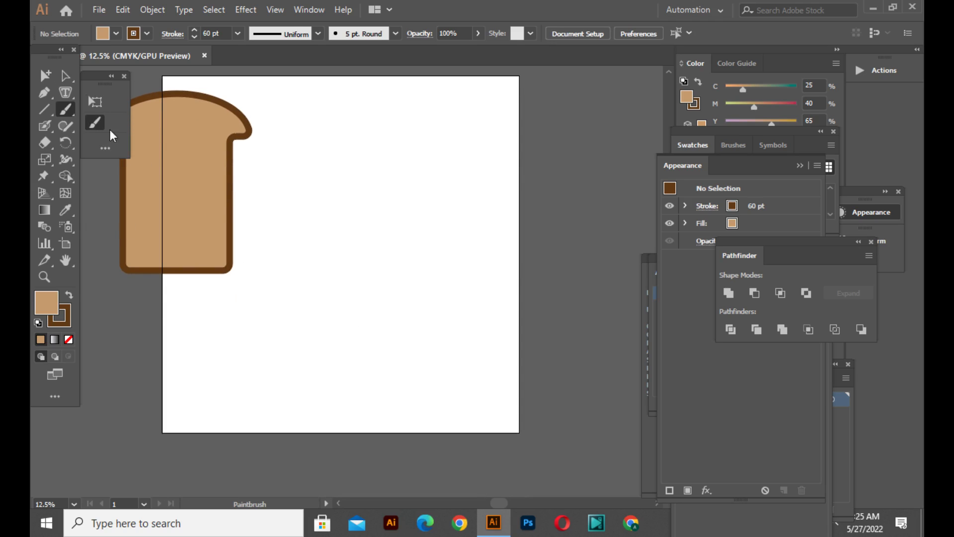
click(44, 92)
click(66, 79)
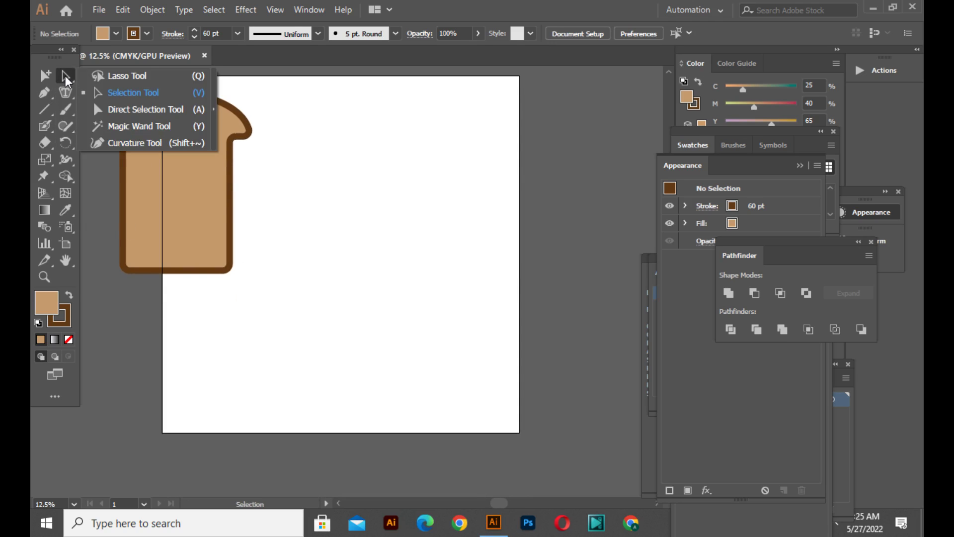
click(66, 92)
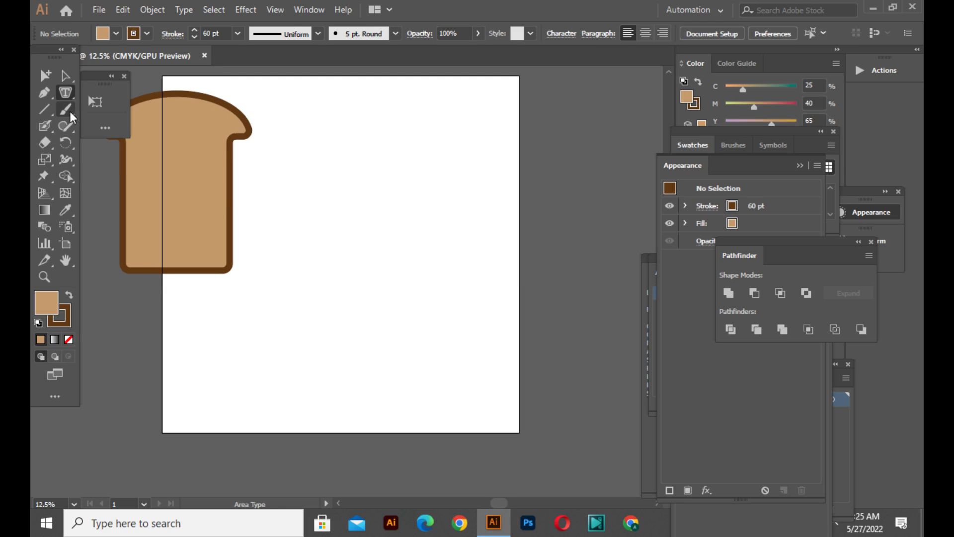
drag(43, 109, 66, 100)
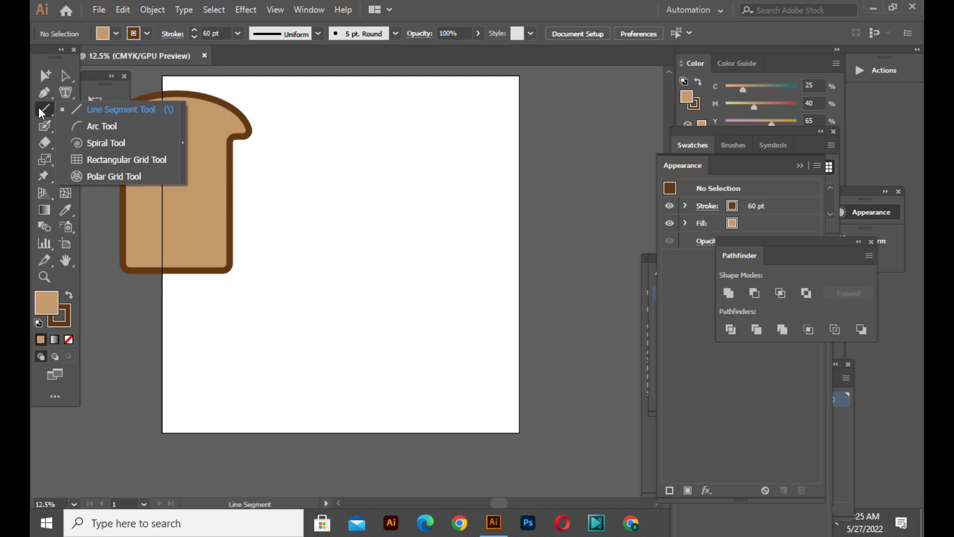
click(67, 89)
click(45, 75)
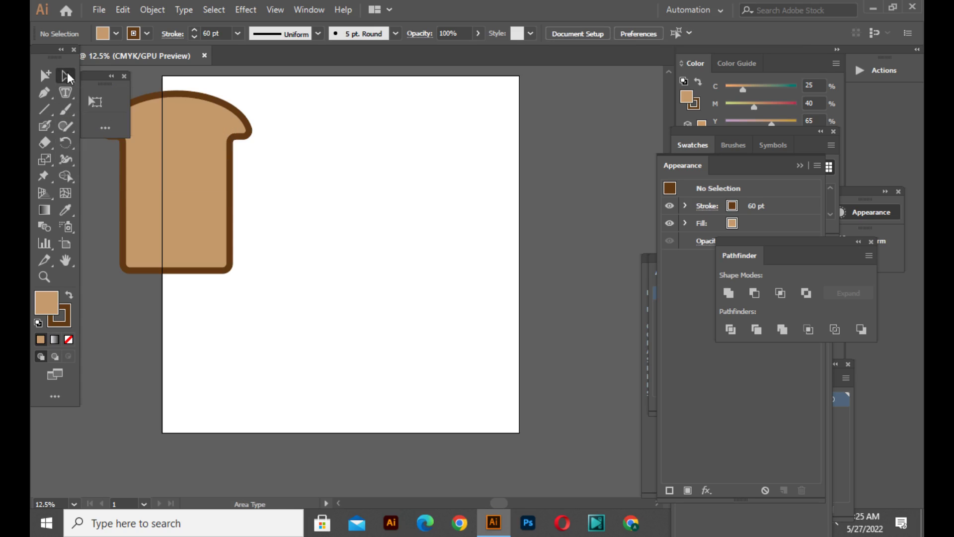
click(44, 93)
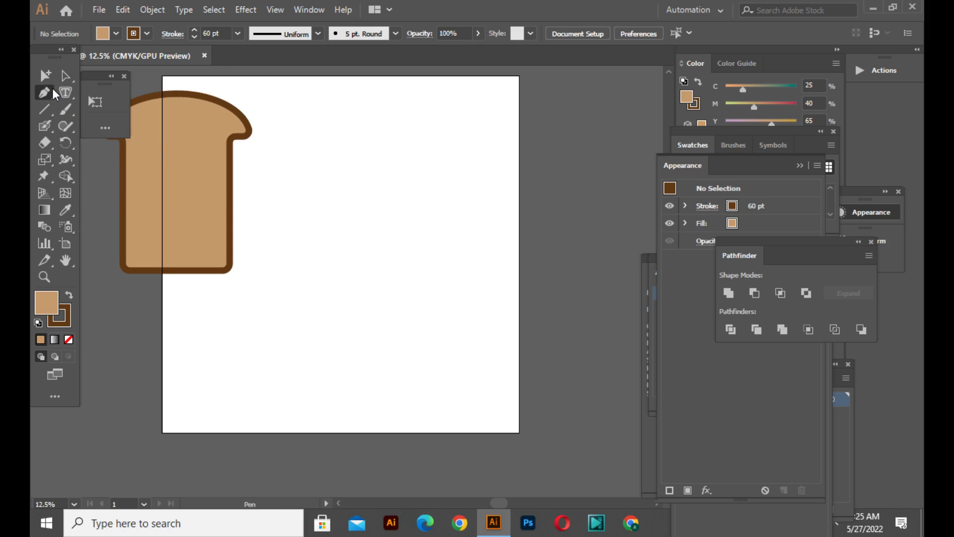
click(44, 126)
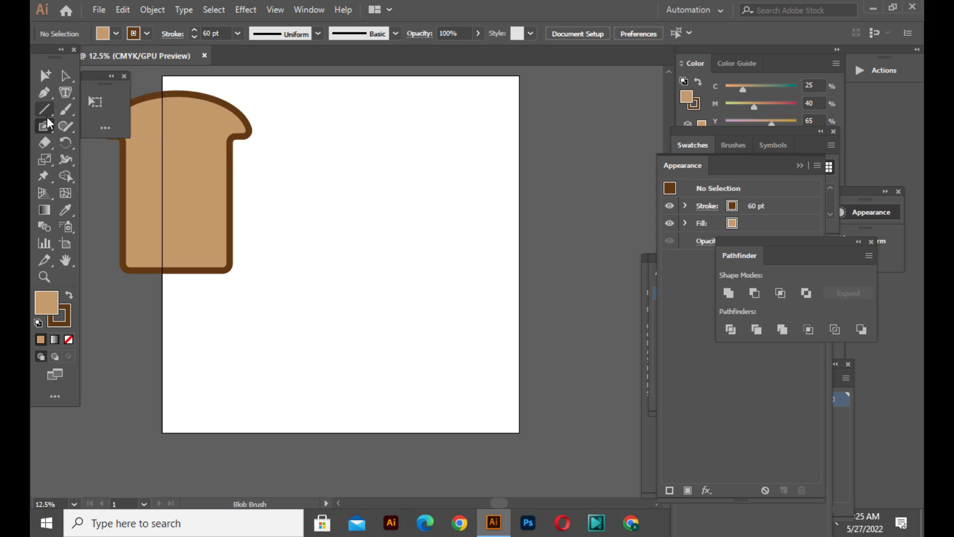
click(73, 121)
Draw overlapping circles beside the toast for the egg white.
click(73, 108)
click(92, 143)
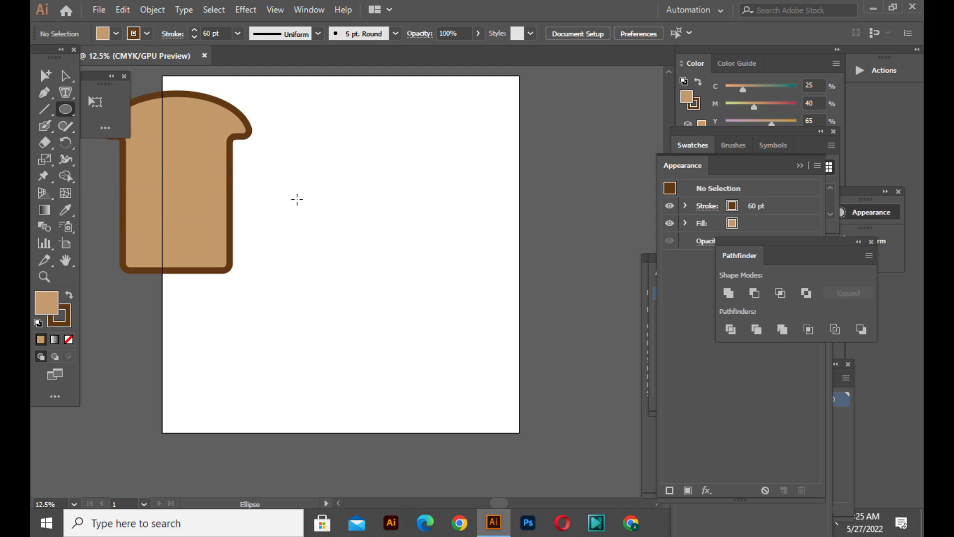
drag(280, 166, 310, 197)
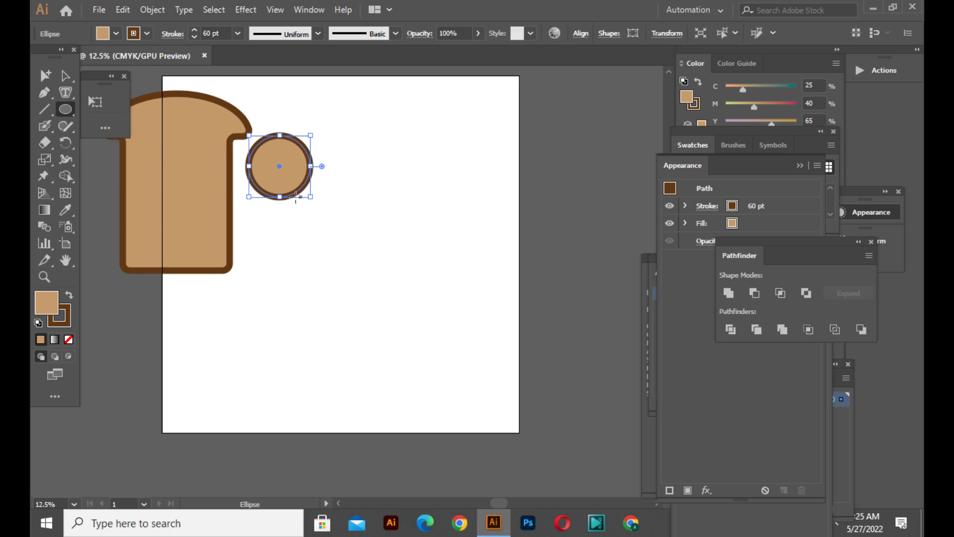
click(72, 81)
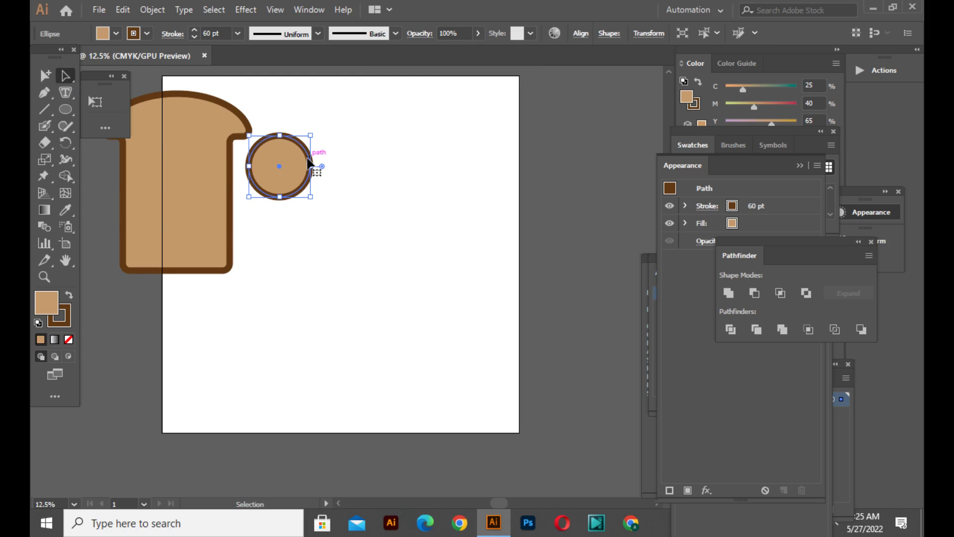
mouse_move(286, 174)
mouse_down()
mouse_move(360, 216)
mouse_move(330, 185)
mouse_move(364, 180)
mouse_up()
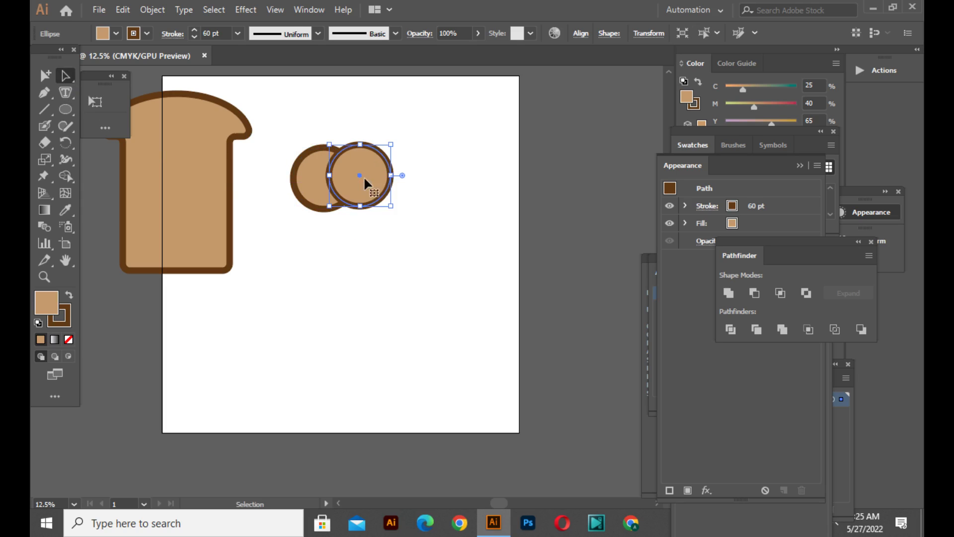
mouse_move(390, 205)
mouse_down()
mouse_move(296, 215)
mouse_move(341, 211)
mouse_move(367, 229)
mouse_up()
click(390, 205)
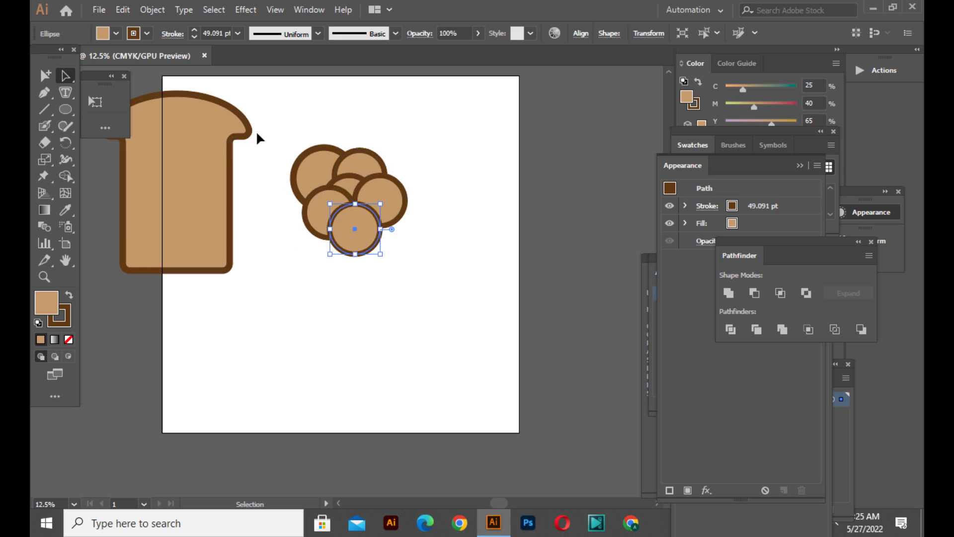
Merge the circles into one outline-free cloud shape filled light grey.
drag(270, 126, 442, 315)
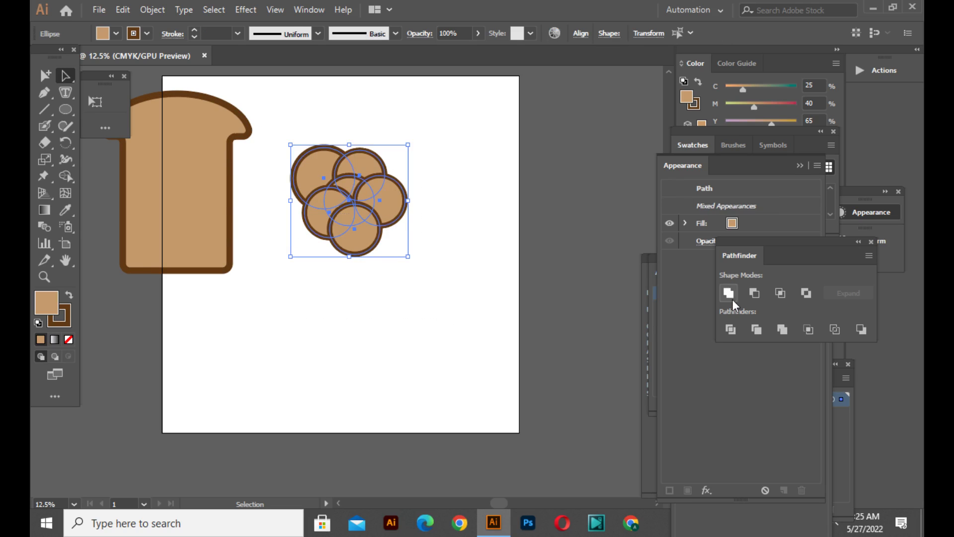
click(733, 299)
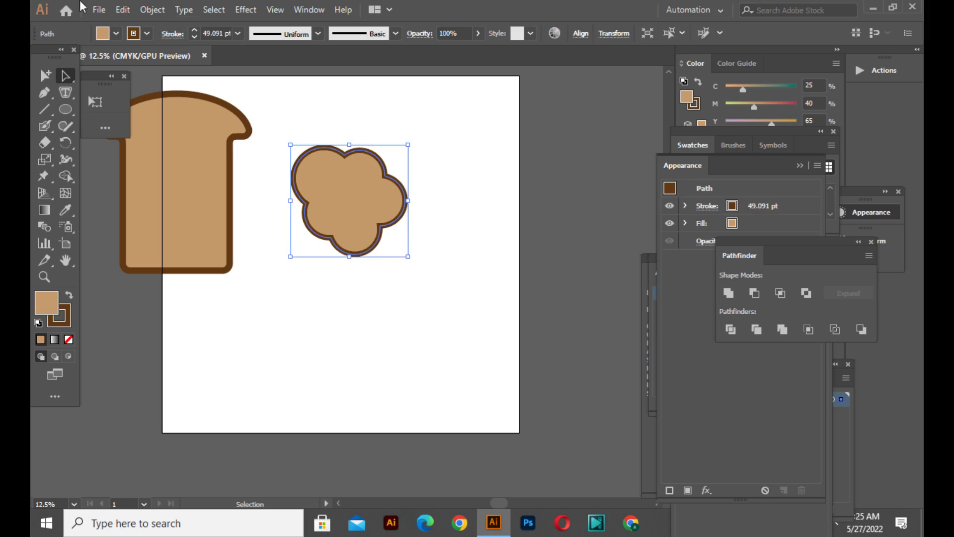
click(147, 33)
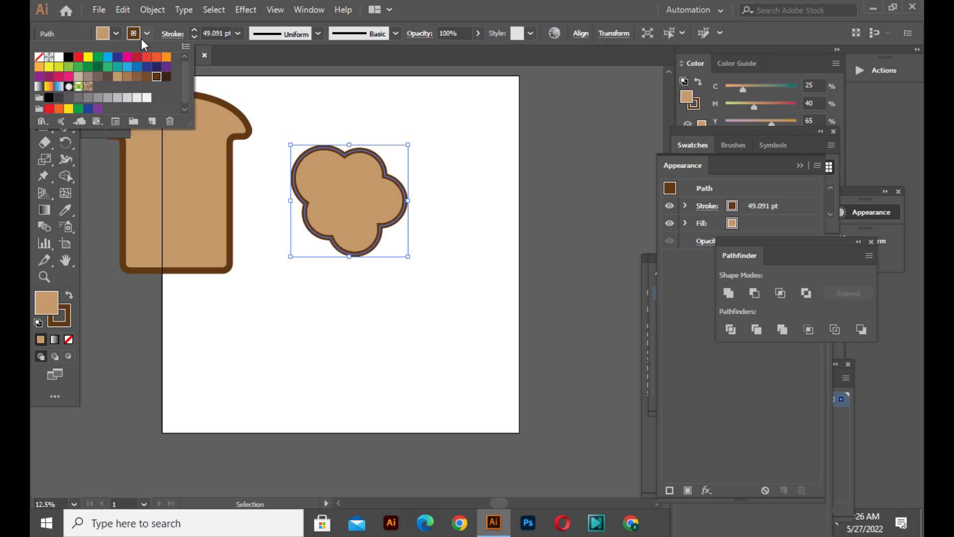
click(39, 58)
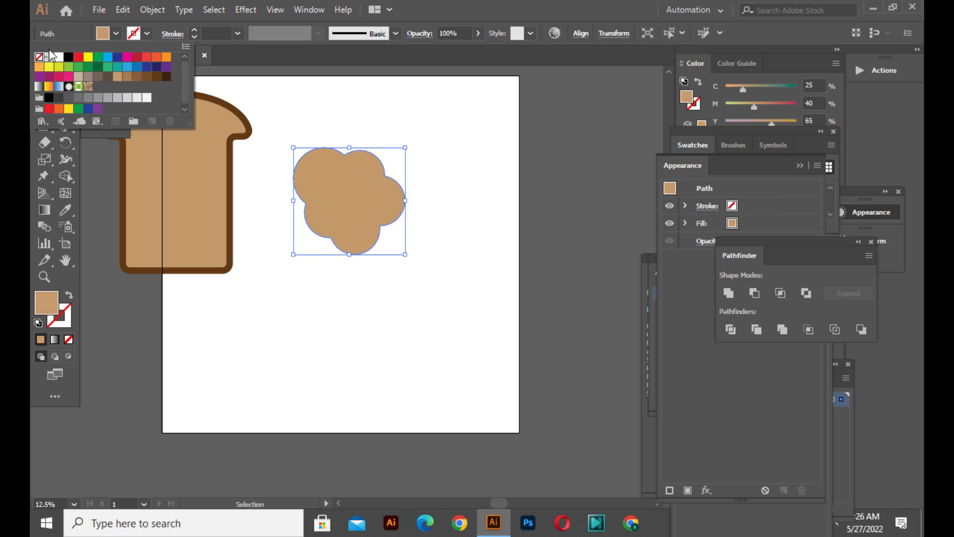
click(103, 36)
click(128, 96)
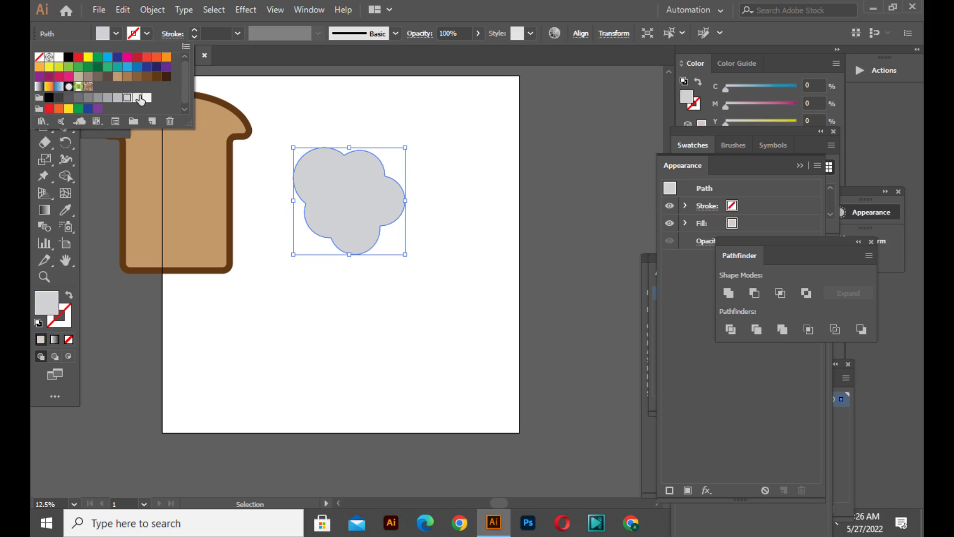
click(374, 137)
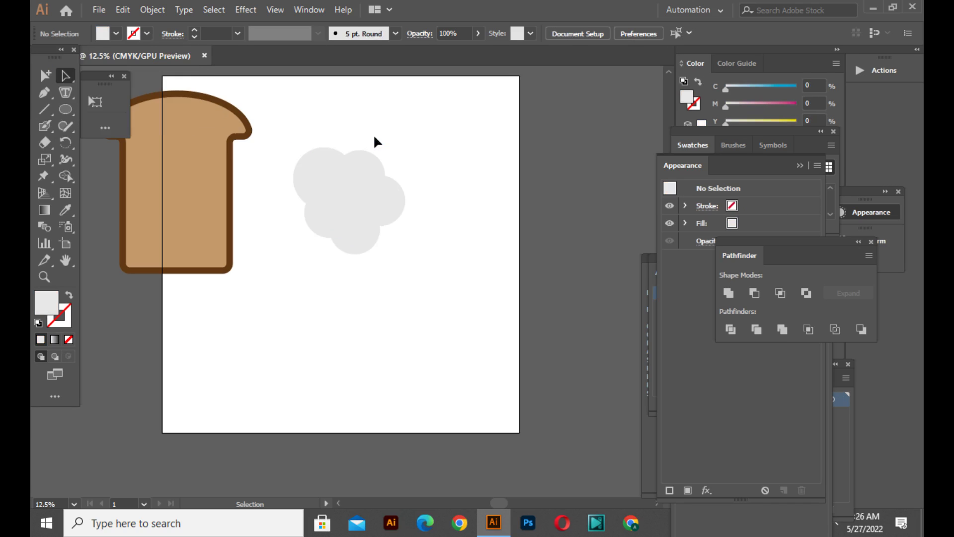
Draw a small circle centred on the egg white.
click(65, 109)
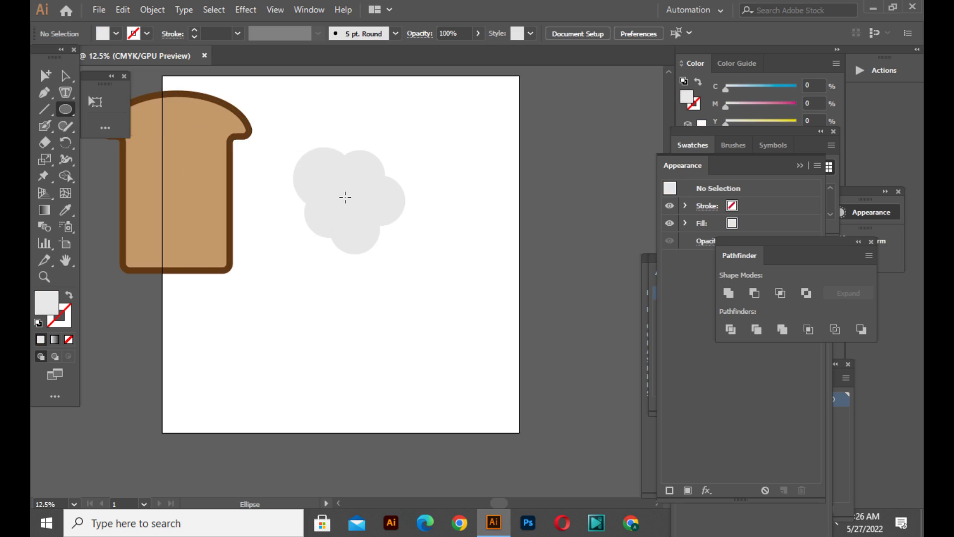
drag(337, 190, 359, 211)
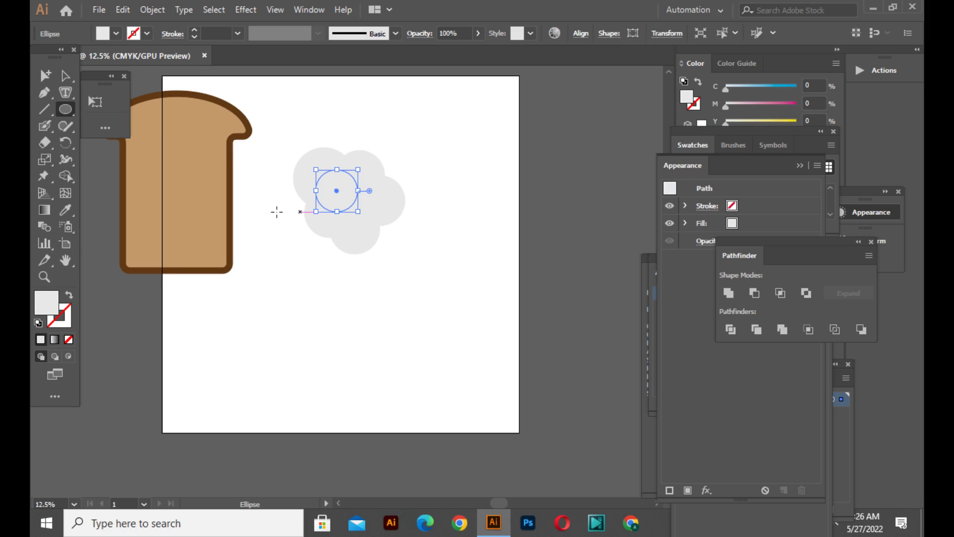
click(45, 76)
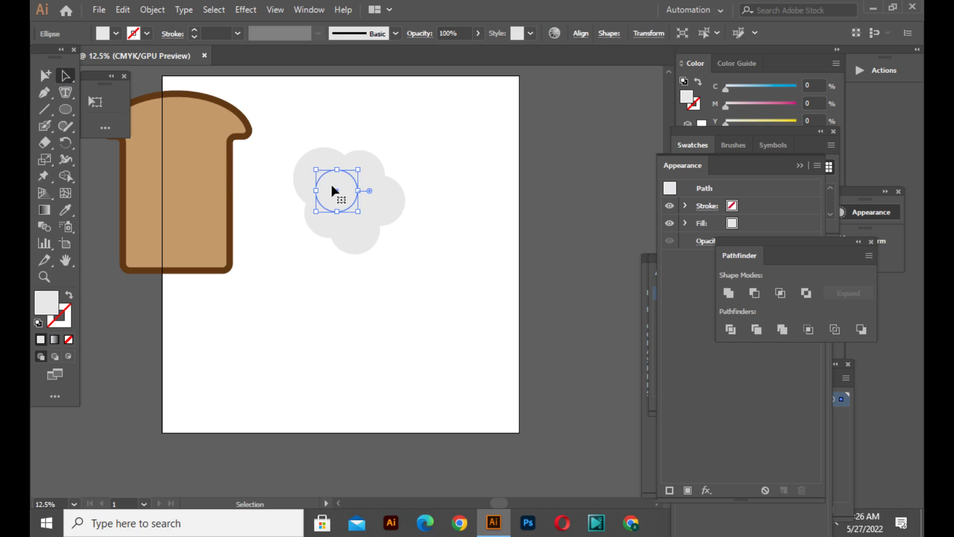
drag(331, 190, 344, 200)
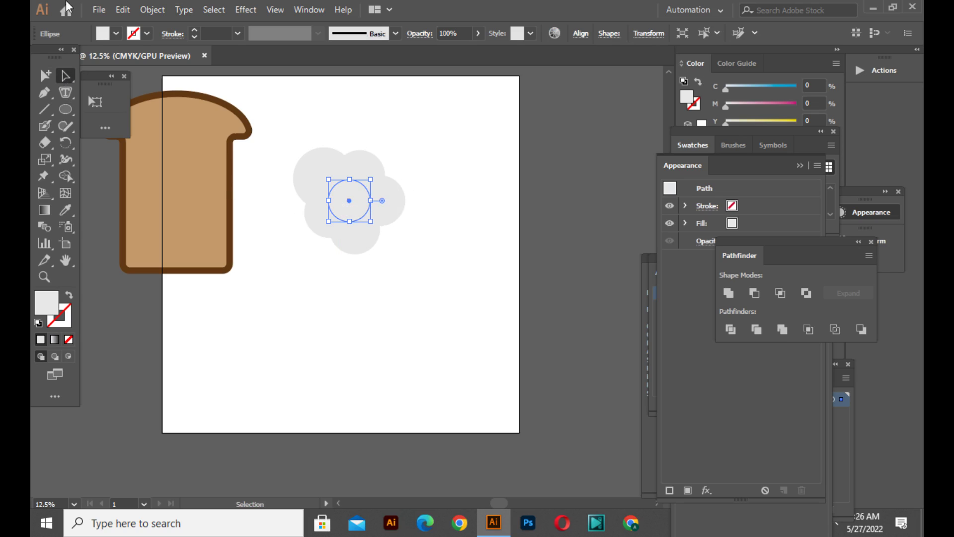
Fill the yolk circle red-orange.
click(110, 33)
click(167, 58)
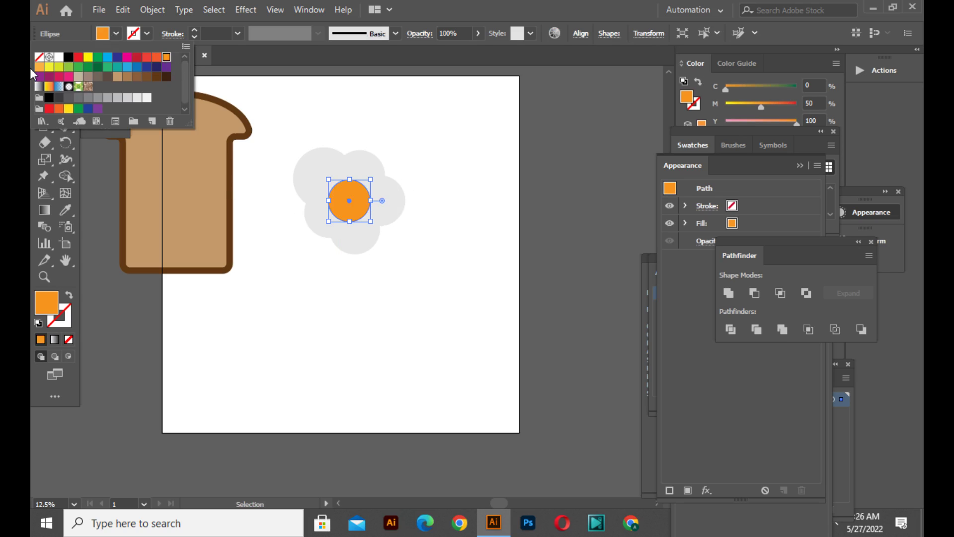
click(422, 110)
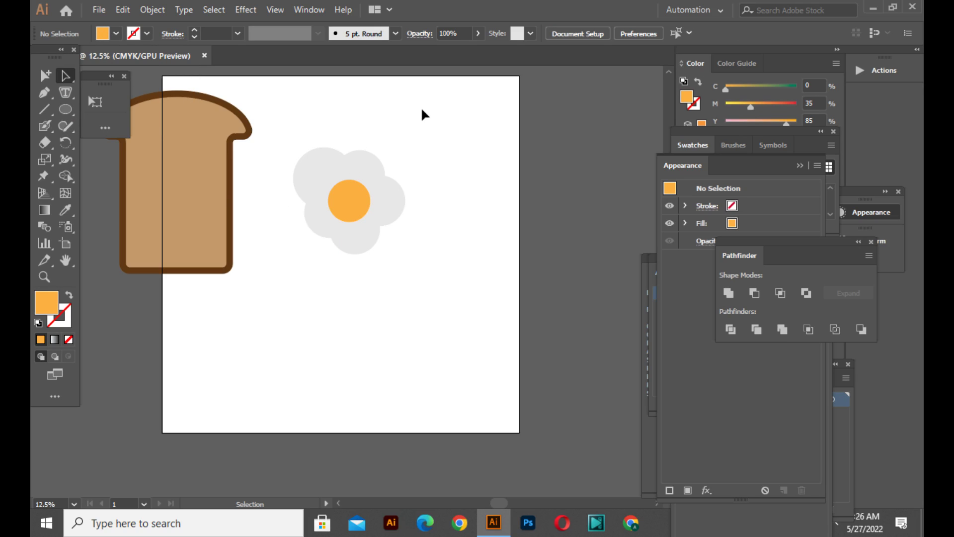
key(ctrl+equal)
key(ctrl+equal)
key(ctrl+equal)
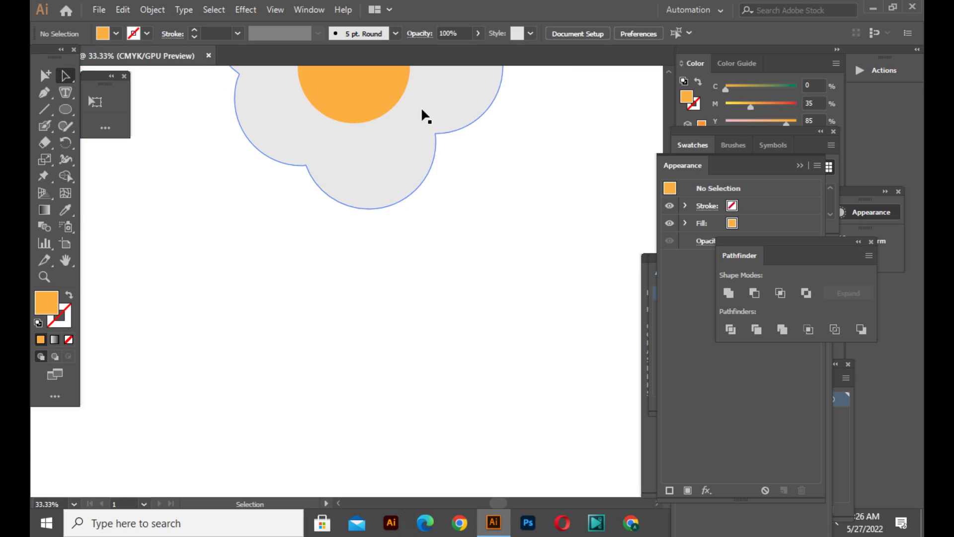
drag(422, 109, 413, 311)
click(379, 283)
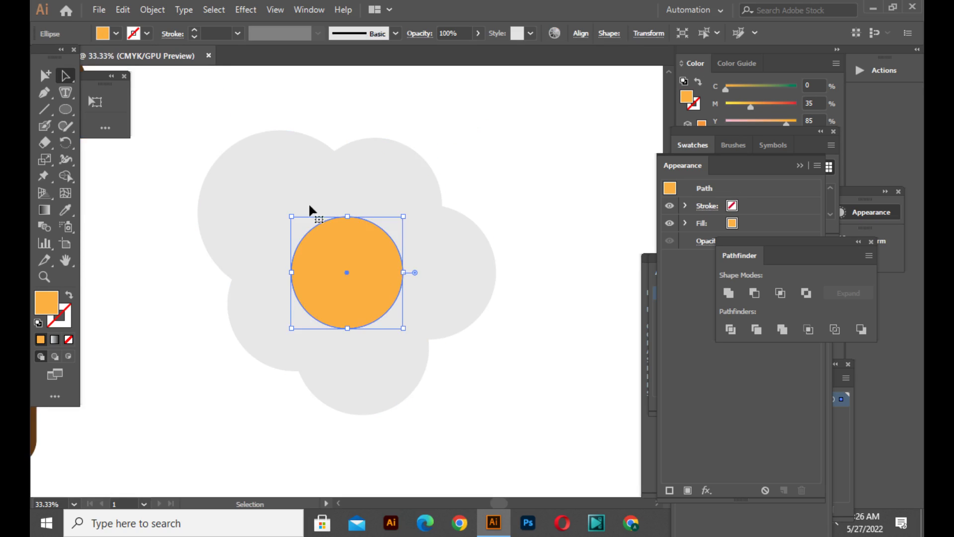
click(102, 35)
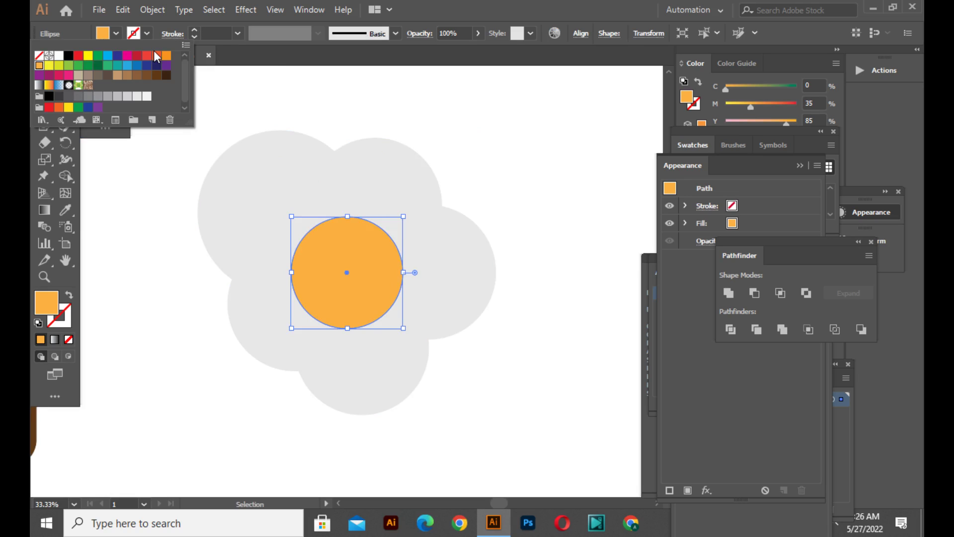
click(155, 55)
click(393, 94)
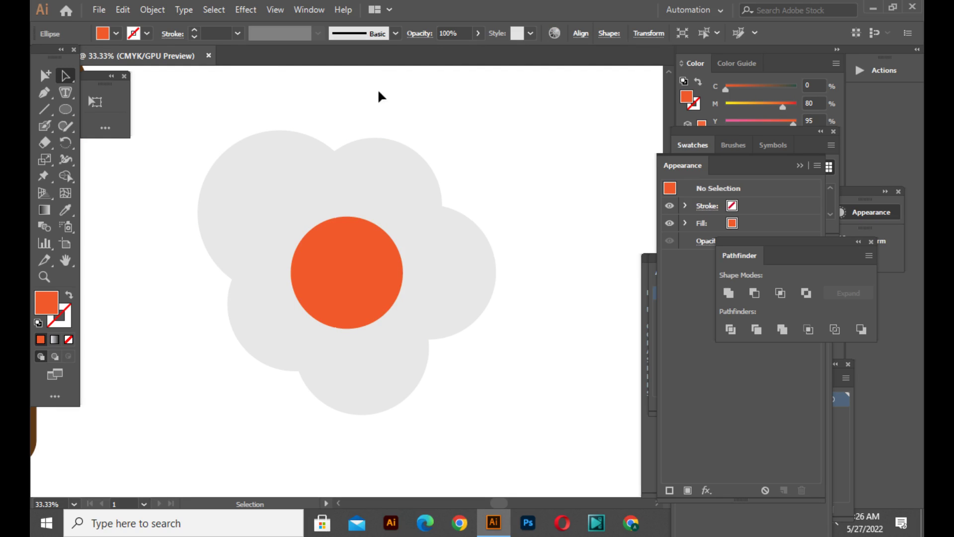
click(44, 92)
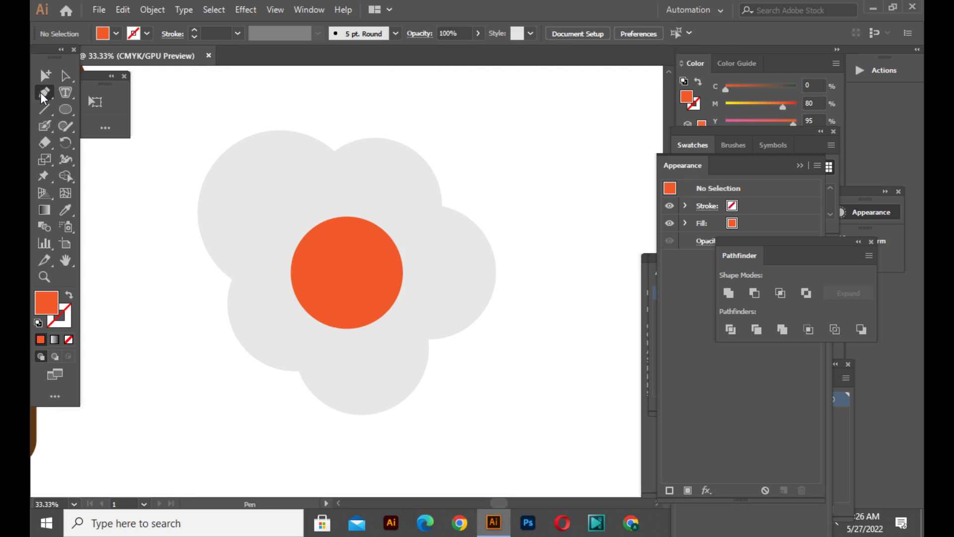
Draw a curved pen path along the yolk's upper-left edge.
click(305, 253)
mouse_move(347, 225)
mouse_down()
mouse_move(388, 226)
mouse_move(375, 224)
mouse_up()
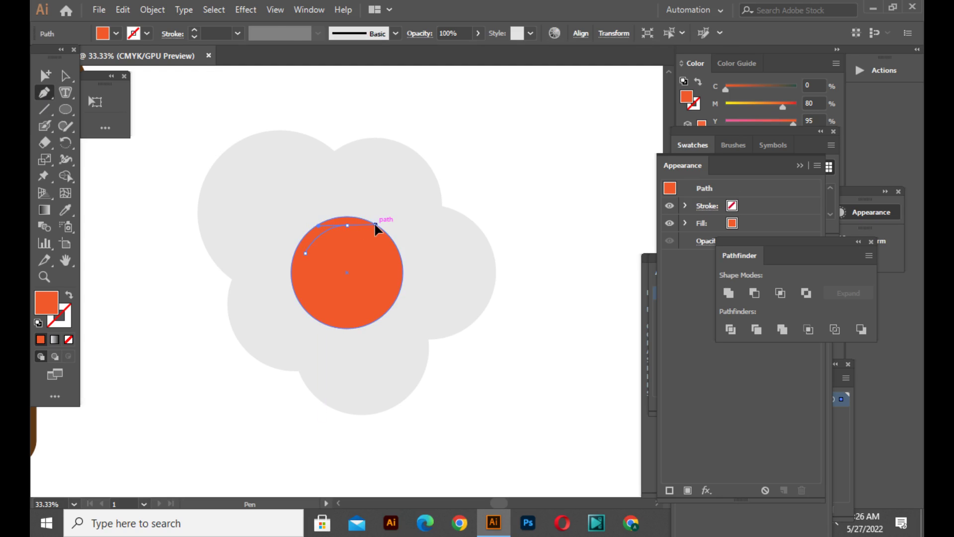
click(52, 76)
click(301, 104)
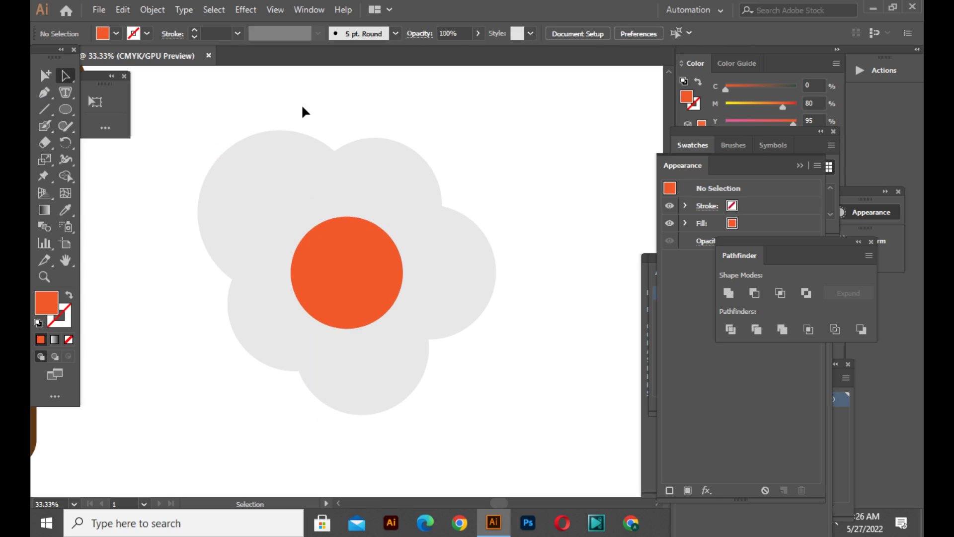
key(ctrl+equal)
key(ctrl+equal)
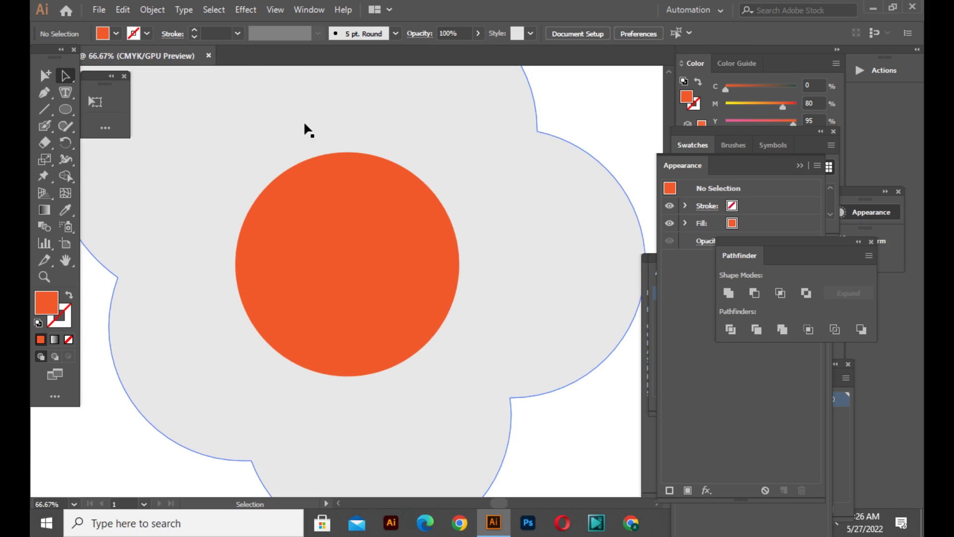
Give the highlight curve no fill and a white outline.
click(322, 174)
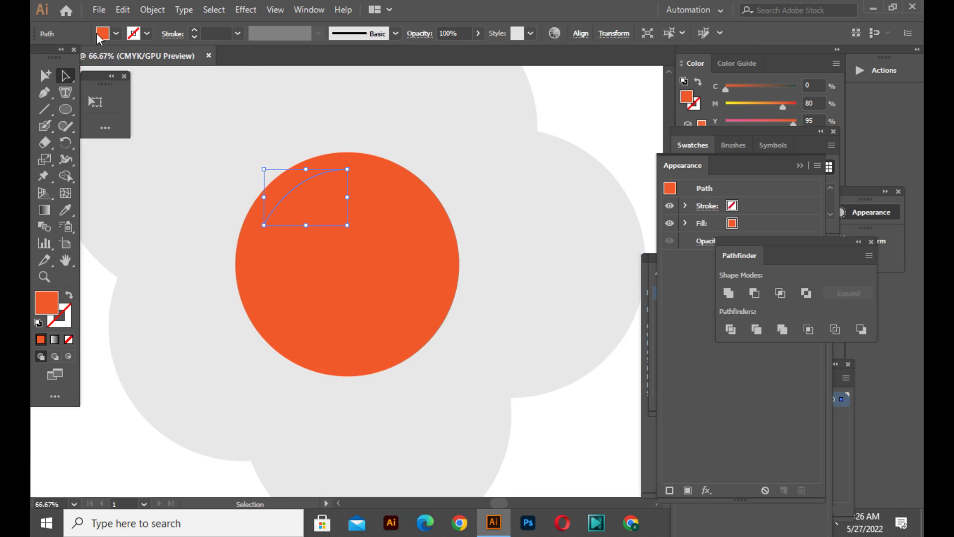
click(102, 32)
click(39, 55)
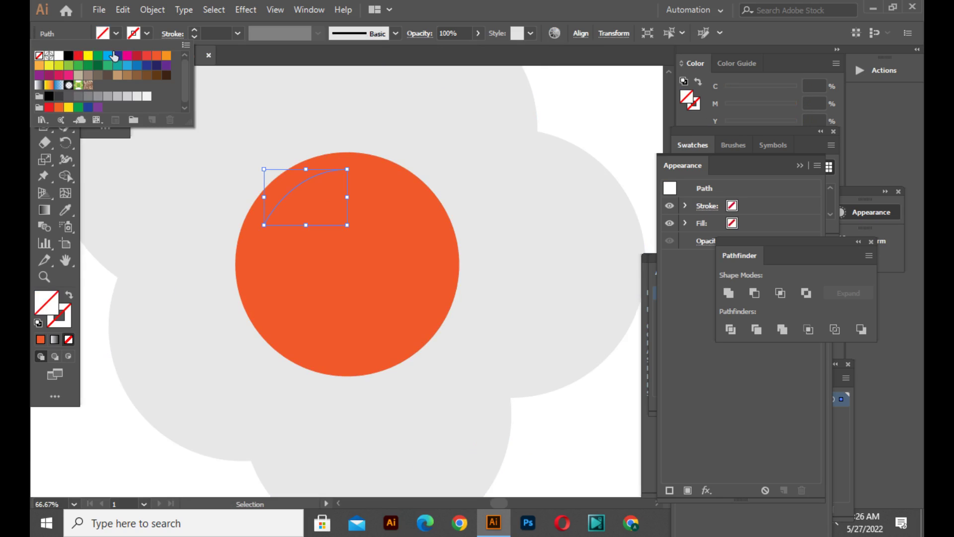
click(148, 35)
click(60, 56)
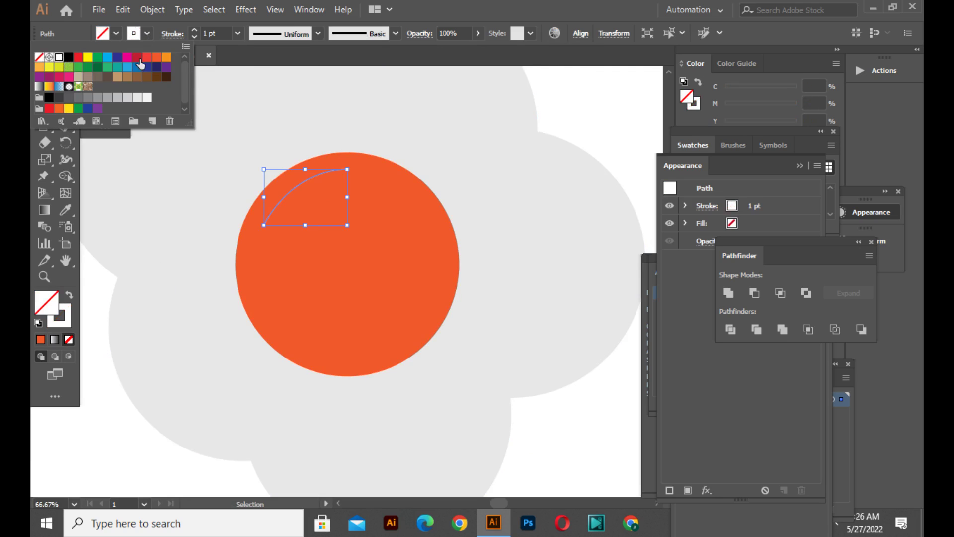
click(248, 60)
Set the highlight outline to 20 pt with a tapered width profile.
click(238, 33)
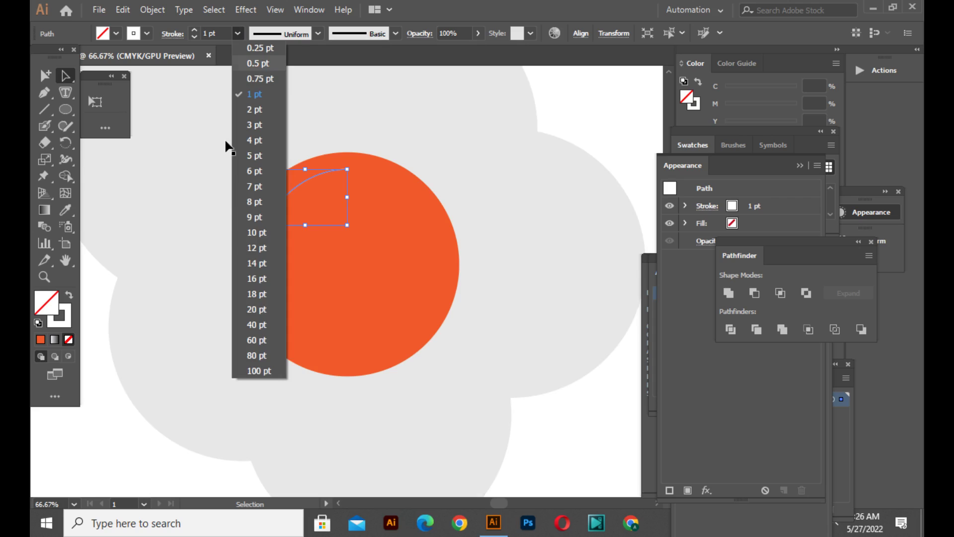
click(241, 305)
click(318, 33)
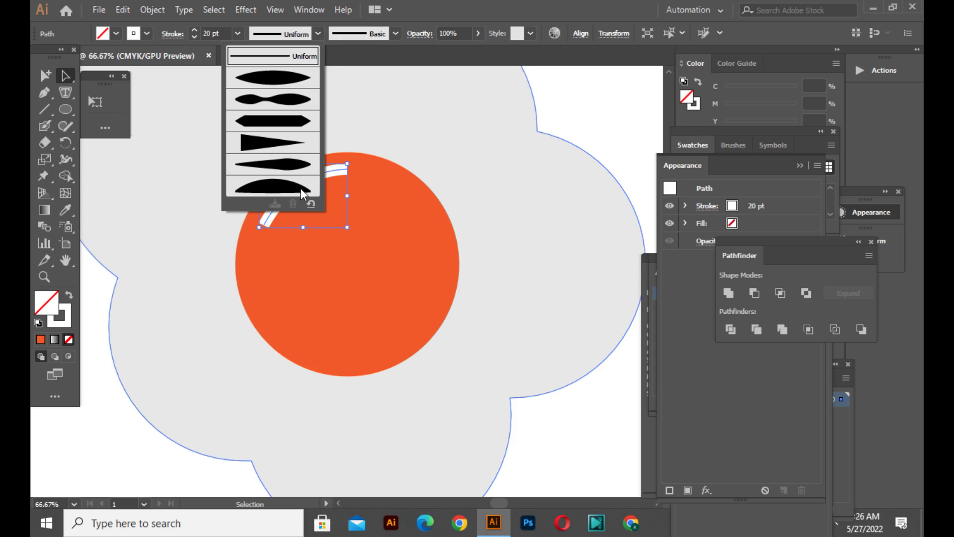
click(301, 172)
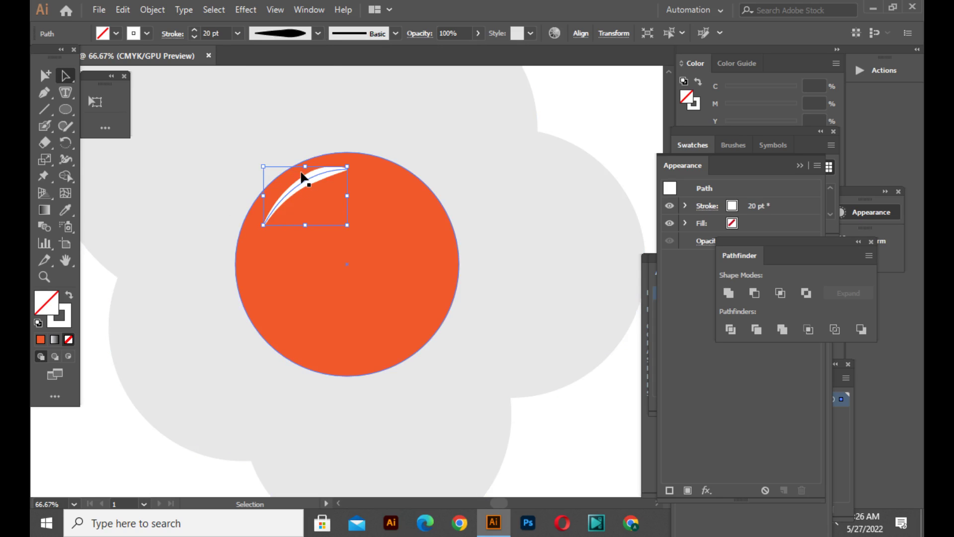
click(610, 104)
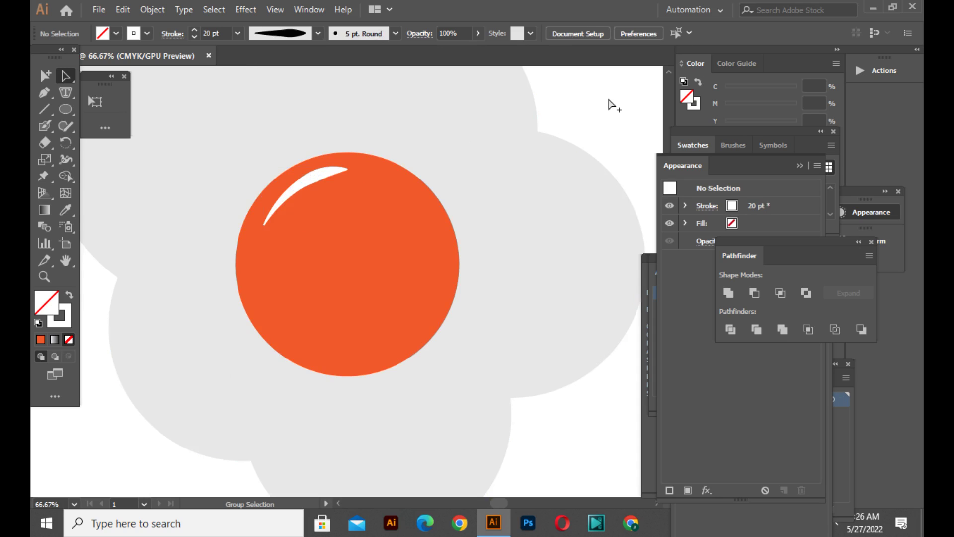
key(ctrl+minus)
key(ctrl+minus)
key(ctrl+minus)
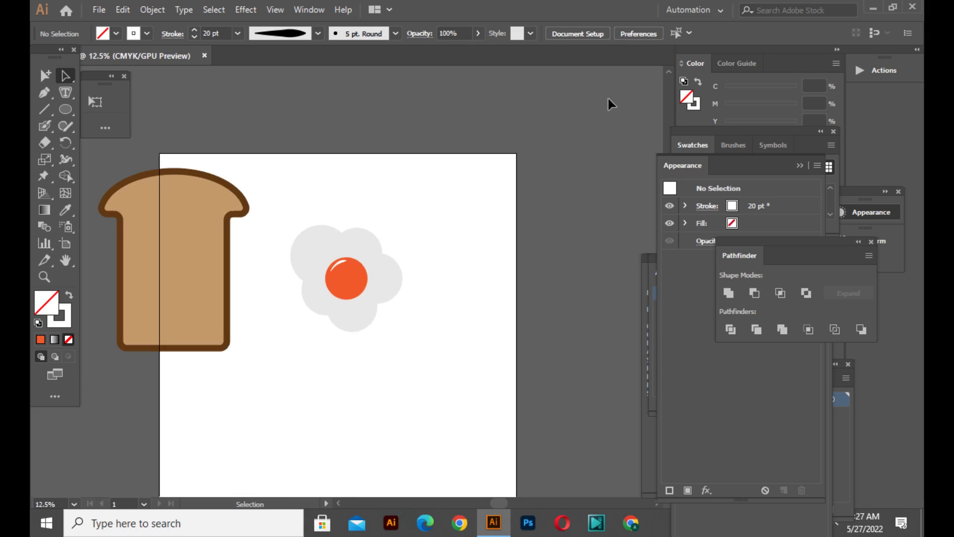
Group the egg white, yolk and highlight together.
drag(342, 299, 436, 383)
right_click(368, 299)
click(424, 111)
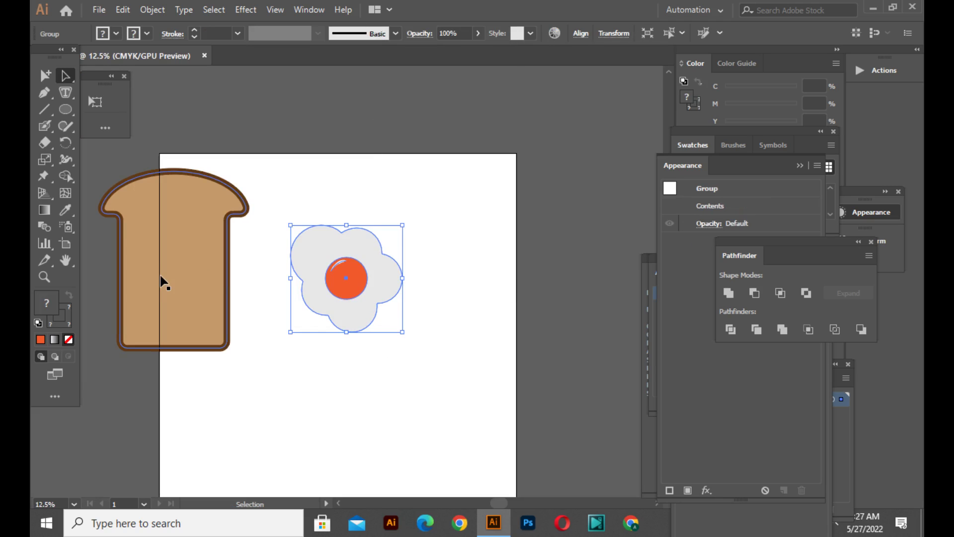
Centre the toast on the artboard, set the egg on top, and open the Ellipse dialog.
mouse_move(197, 277)
mouse_down()
mouse_move(362, 300)
mouse_move(356, 353)
mouse_up()
click(383, 448)
click(408, 441)
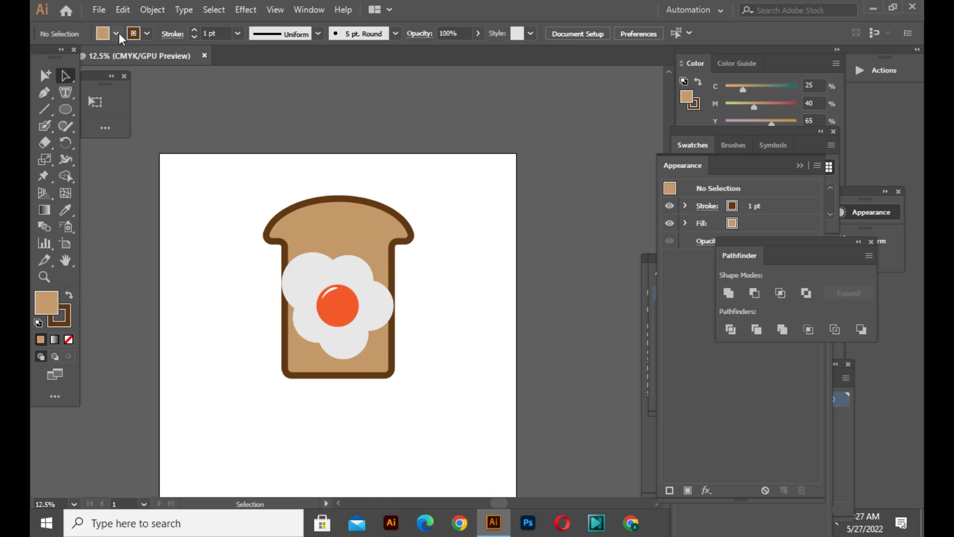
click(70, 109)
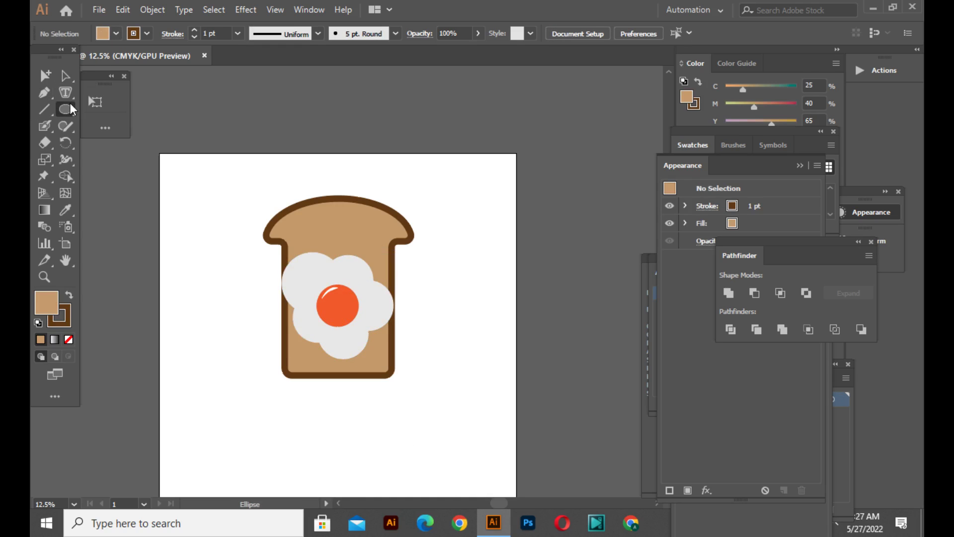
click(173, 208)
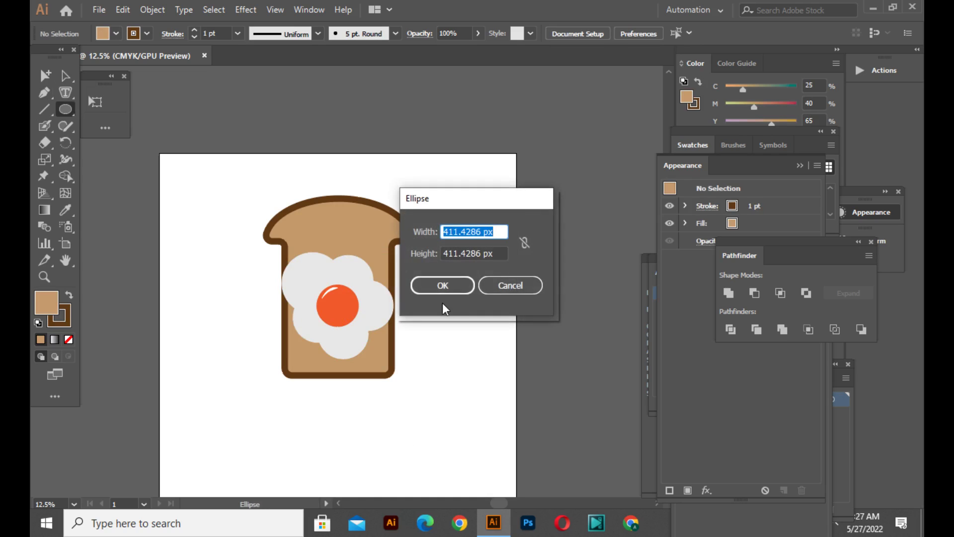
Cancel the ellipse dialog and pen-draw the fork's wide squared head left of the toast.
click(489, 285)
key(p)
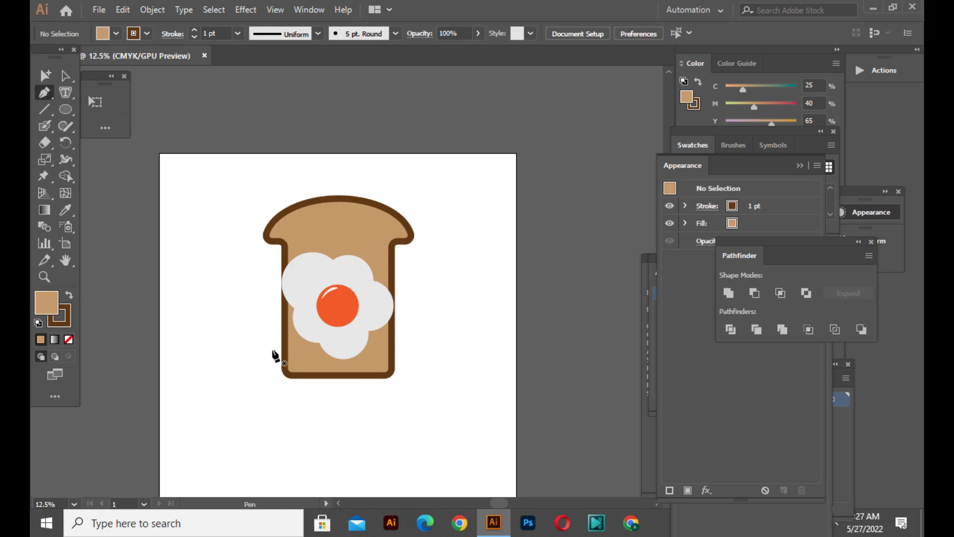
click(186, 245)
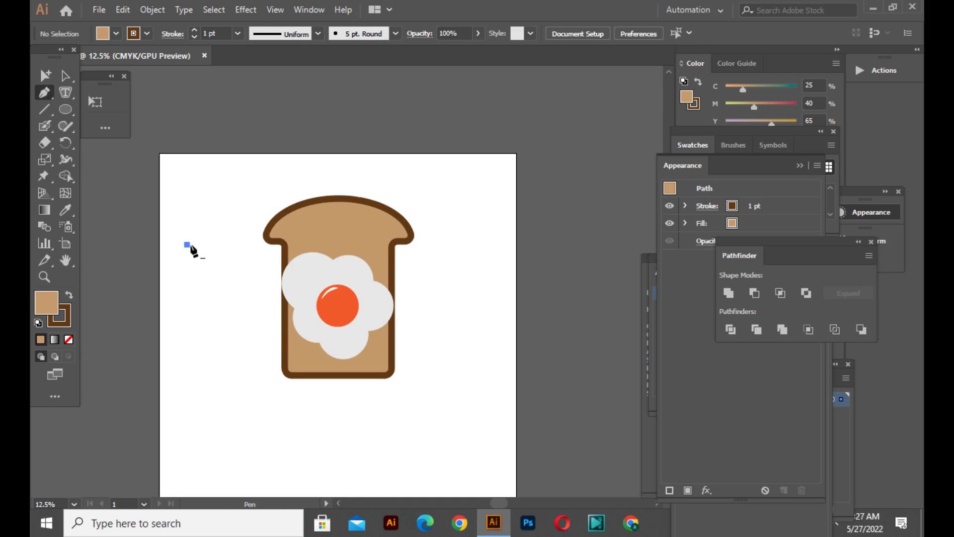
click(214, 244)
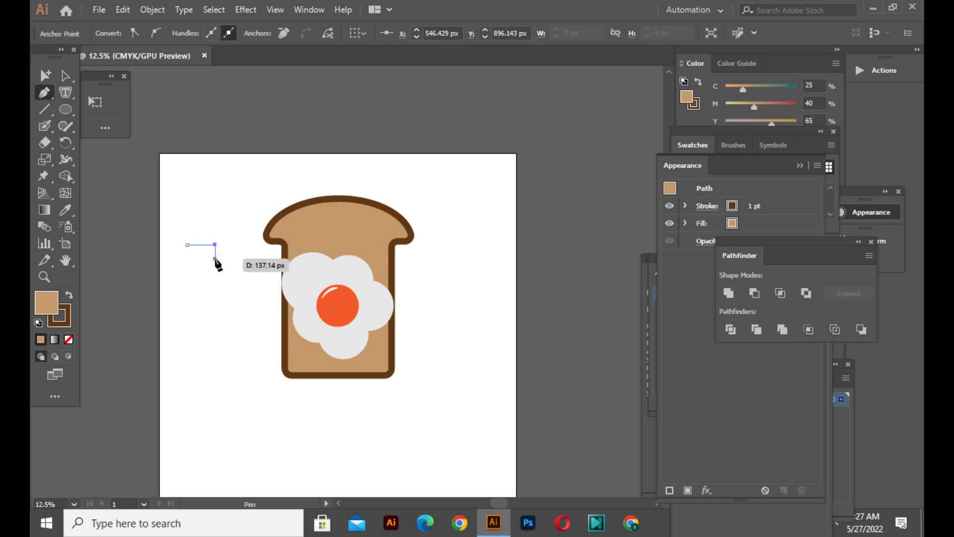
click(215, 276)
click(201, 298)
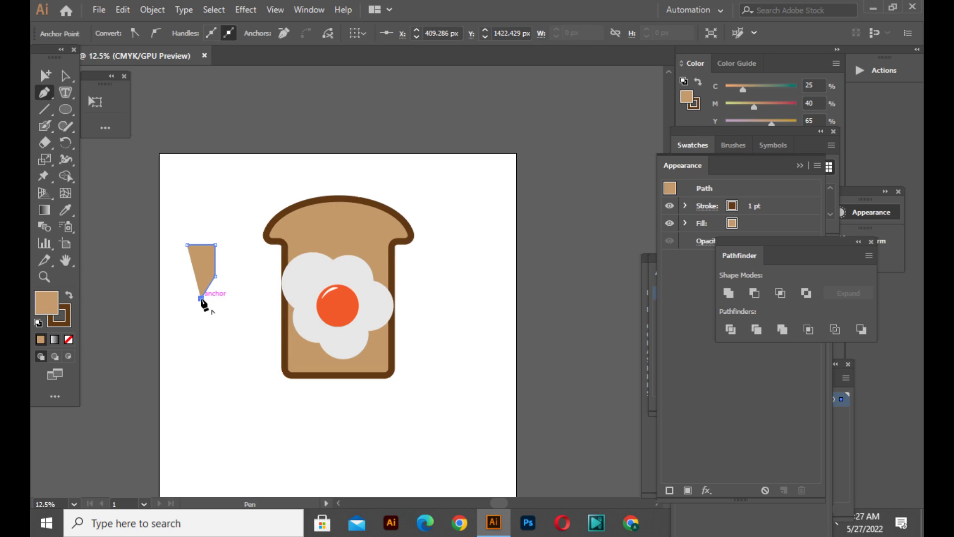
Trace the long thin handle and close the fork outline at its starting point.
click(201, 334)
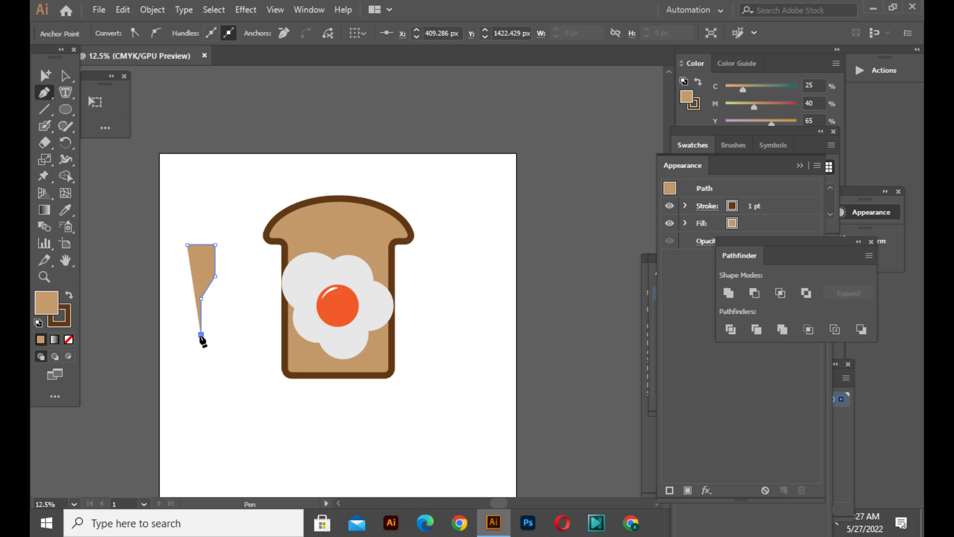
key(ctrl+z)
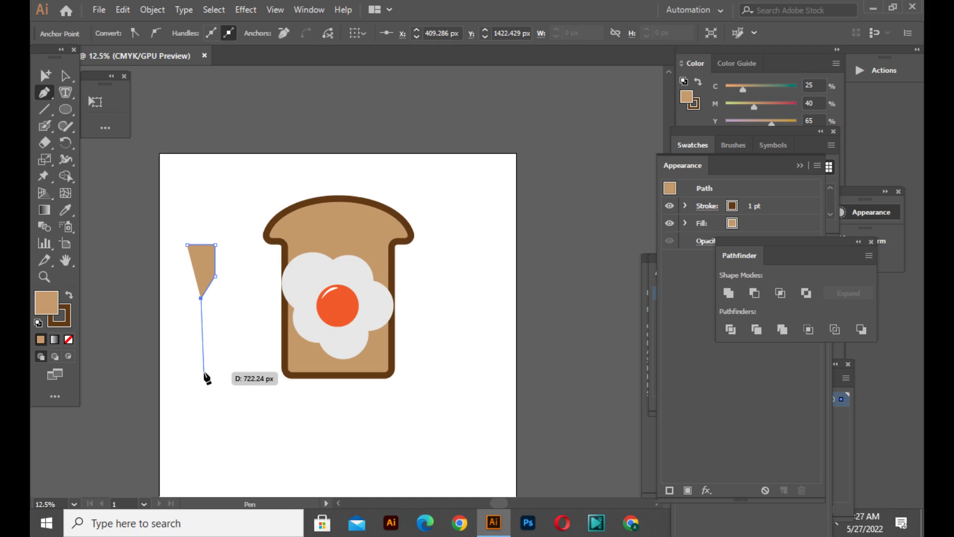
click(204, 373)
click(199, 372)
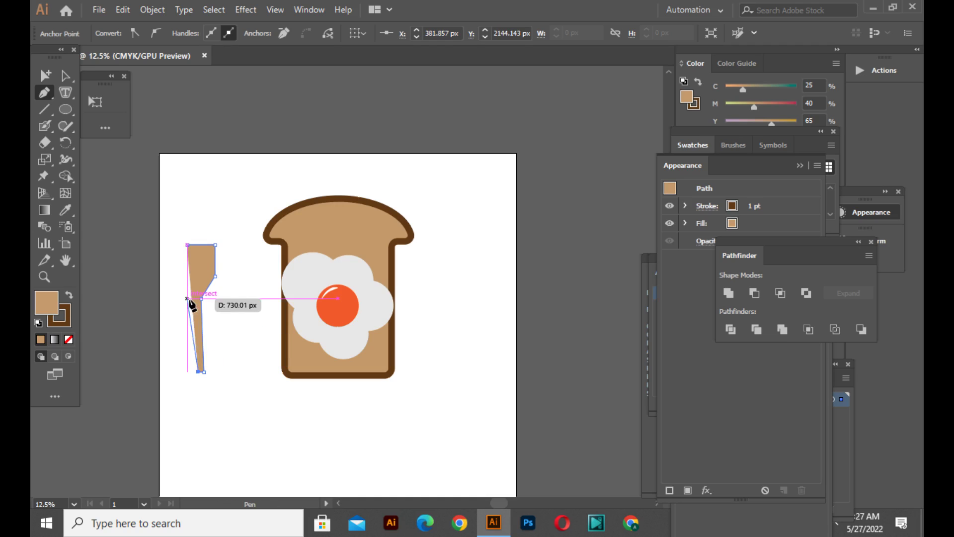
click(195, 298)
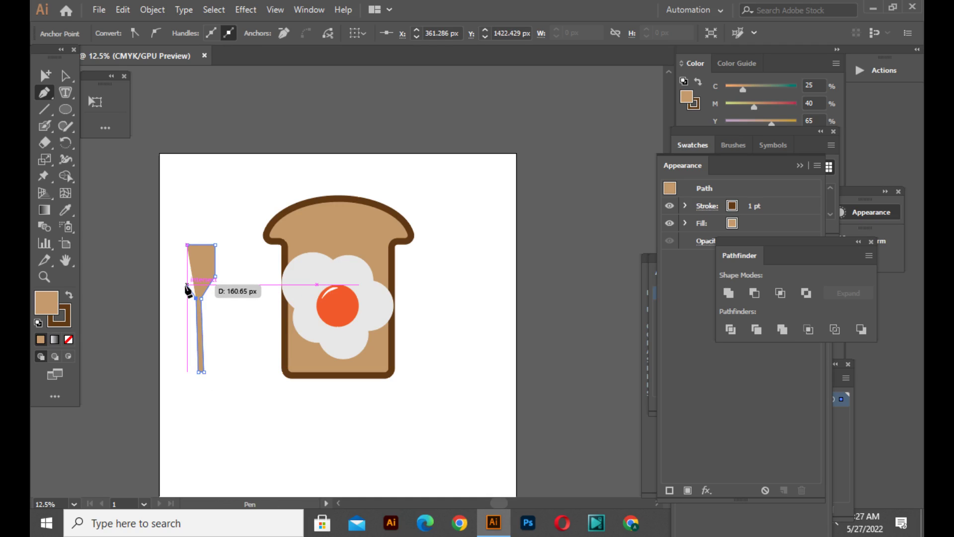
click(187, 285)
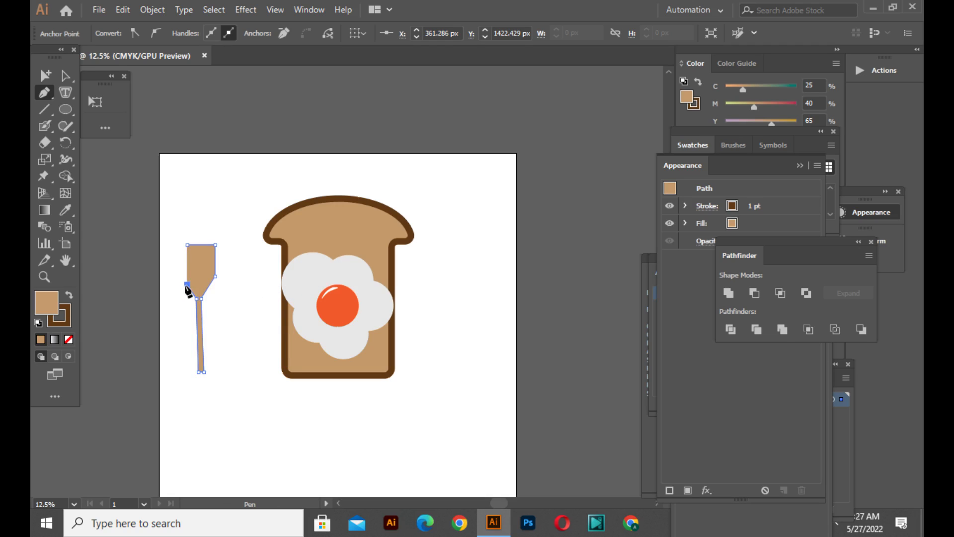
click(188, 245)
Zoom in on the fork and reshape its head corners with the Curvature Tool.
click(66, 77)
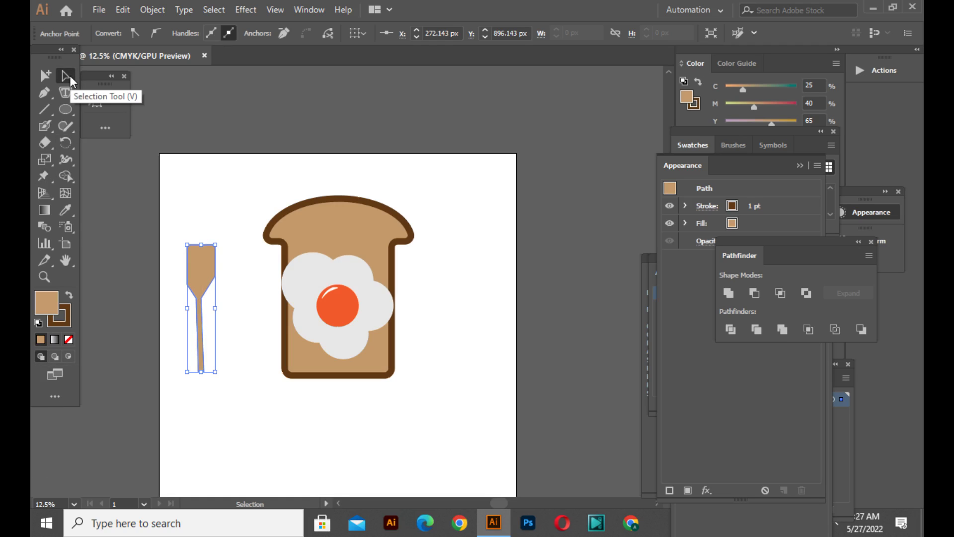
key(ctrl+plus)
key(ctrl+plus)
key(ctrl+plus)
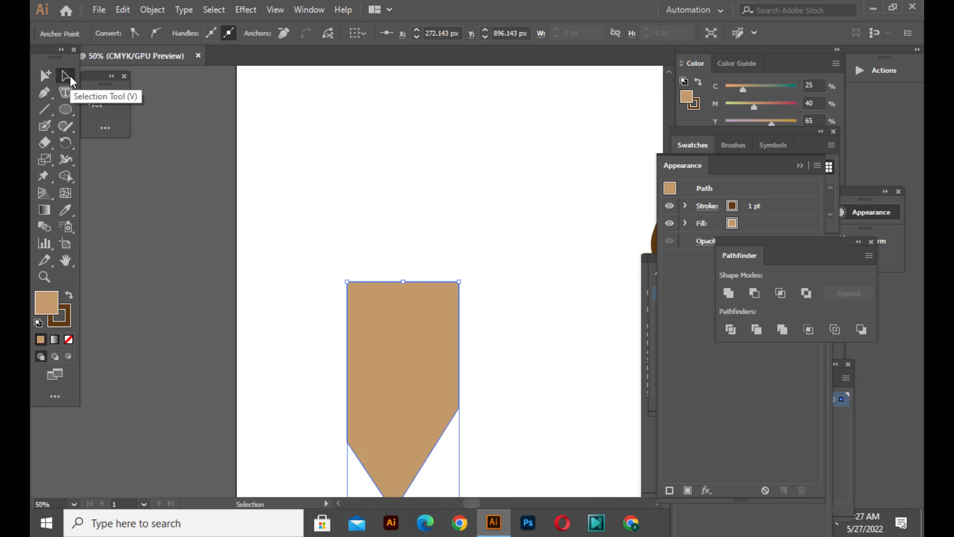
drag(487, 399, 448, 229)
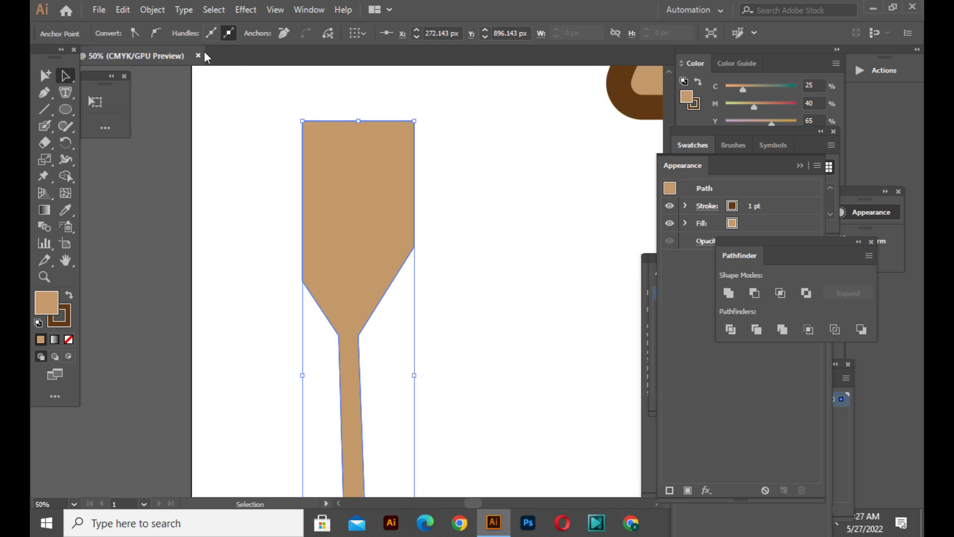
right_click(65, 76)
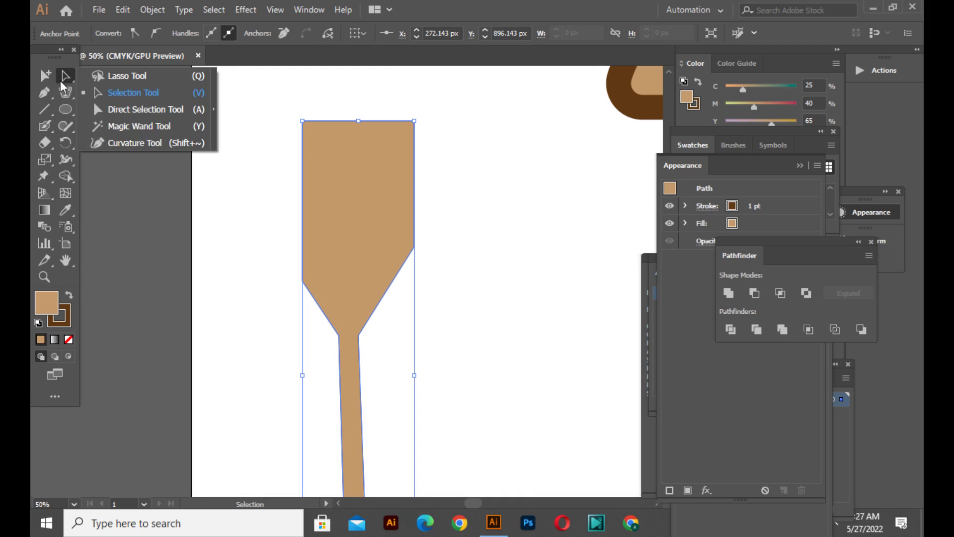
click(121, 143)
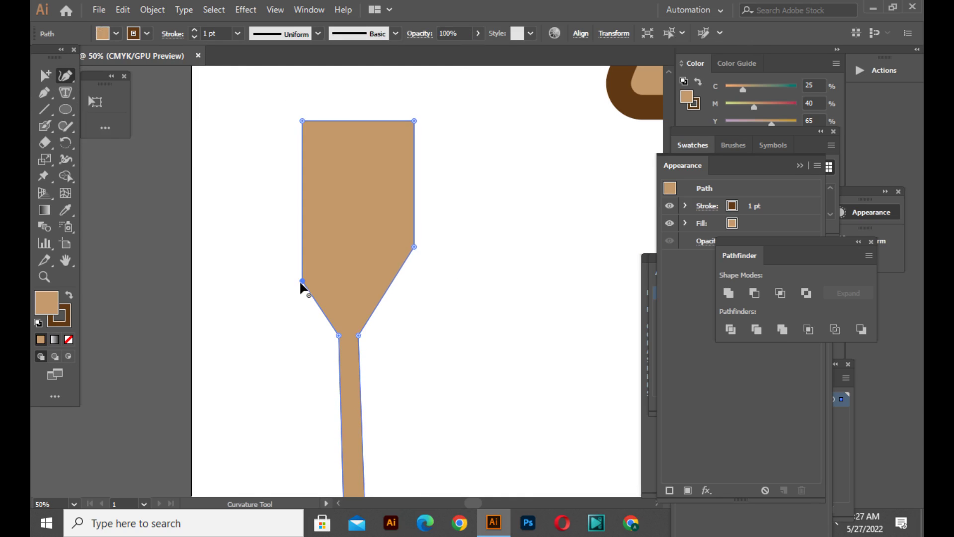
drag(302, 281, 293, 247)
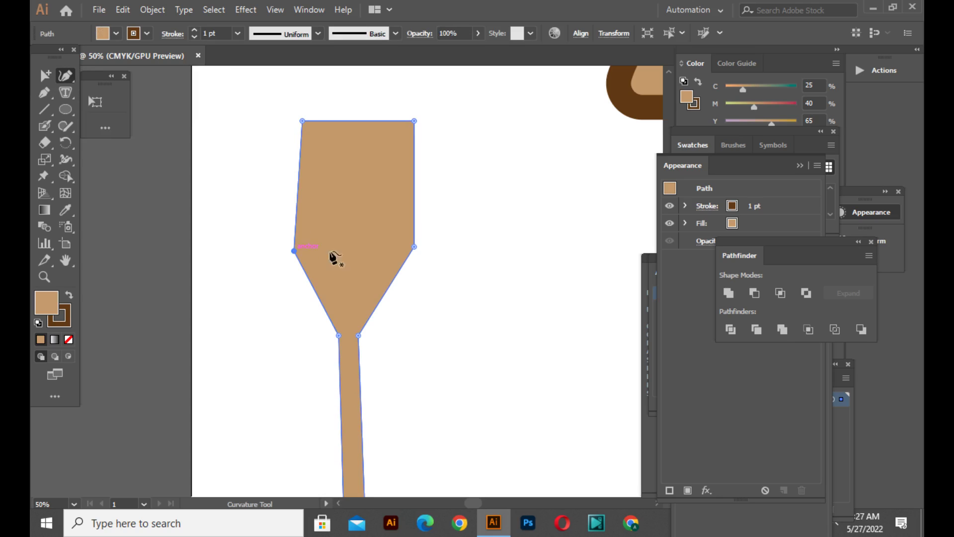
drag(302, 121, 294, 120)
click(415, 244)
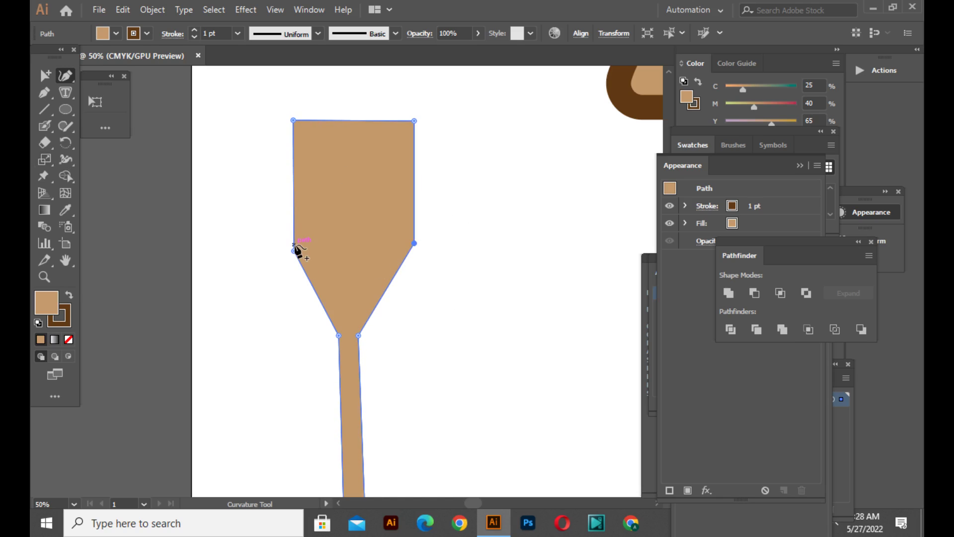
click(65, 109)
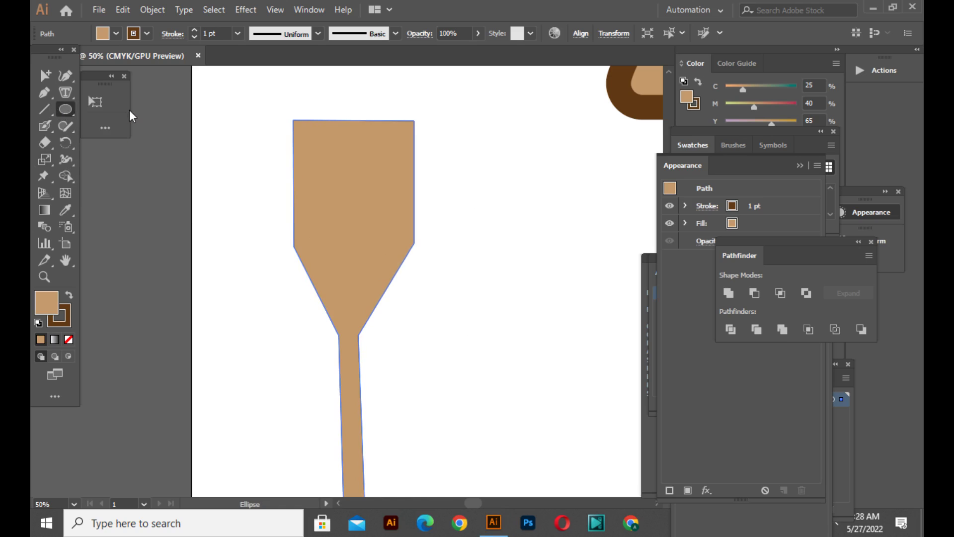
Draw a thin tine rectangle over the fork head and paste a copy in front, shifted right.
drag(306, 101, 318, 238)
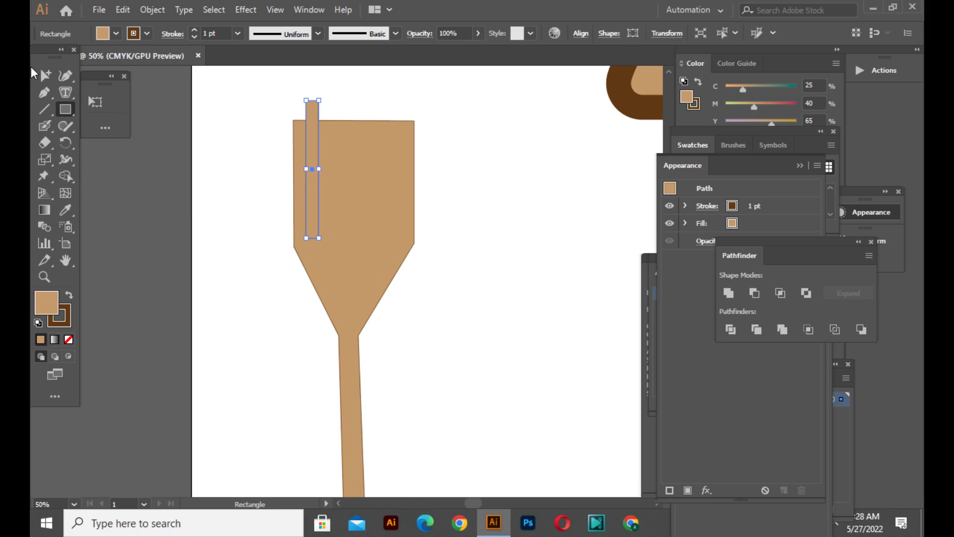
drag(65, 75, 117, 107)
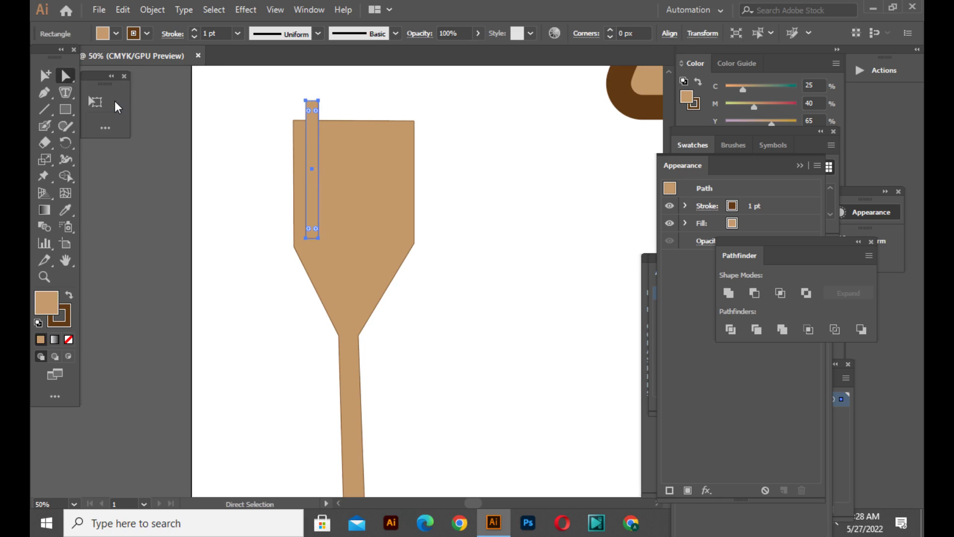
click(99, 10)
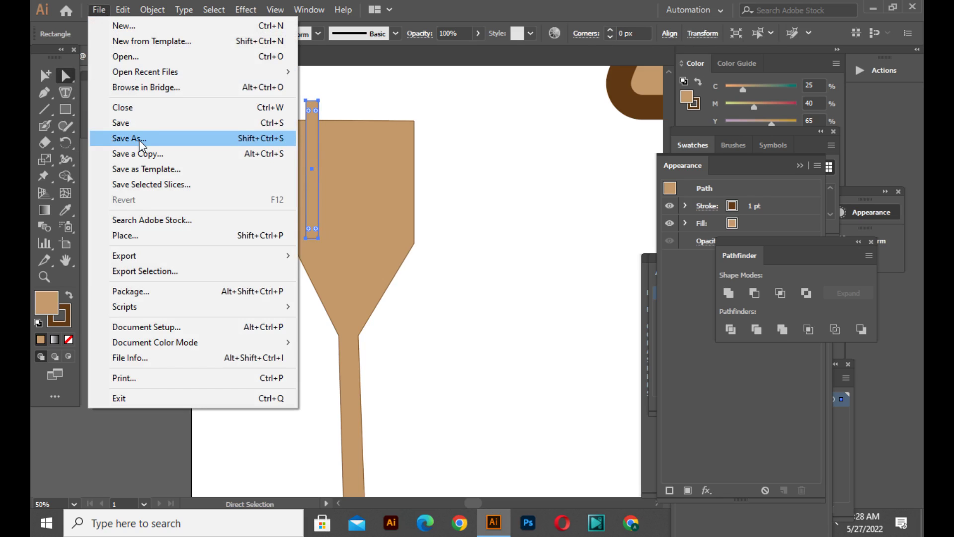
mouse_move(122, 9)
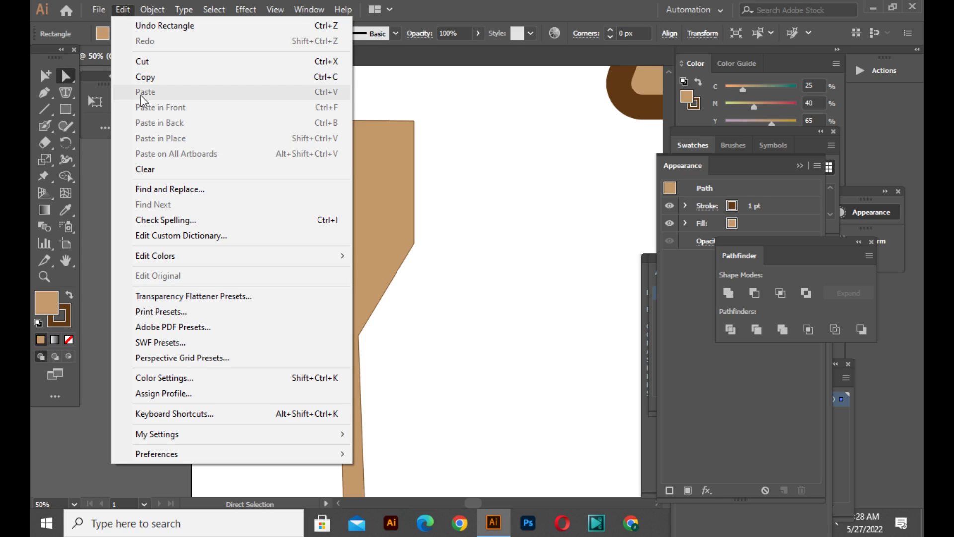
click(122, 78)
click(115, 15)
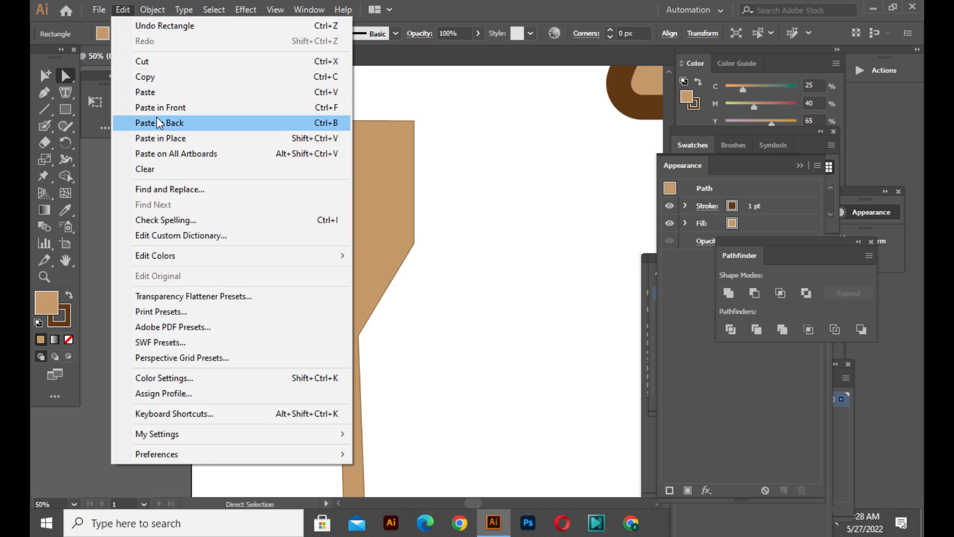
click(150, 129)
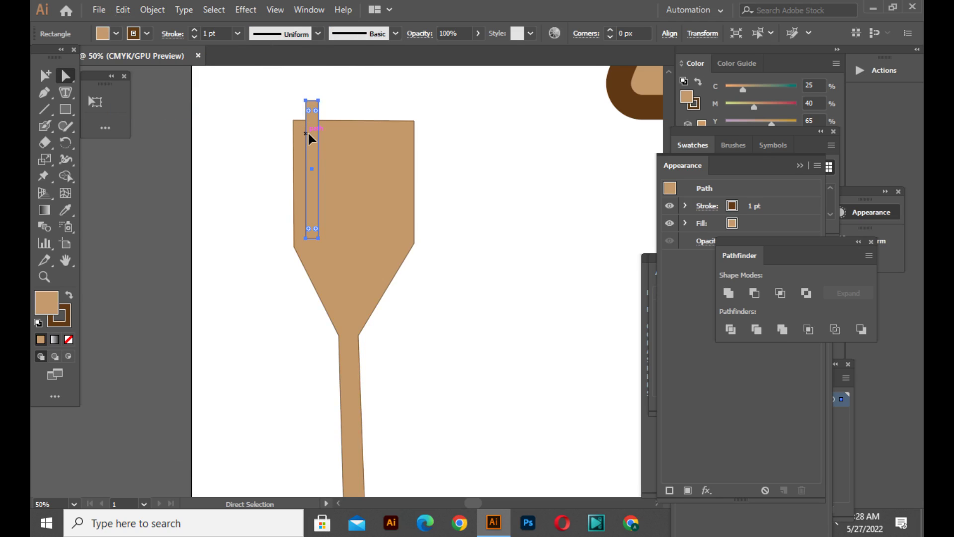
drag(308, 131, 332, 131)
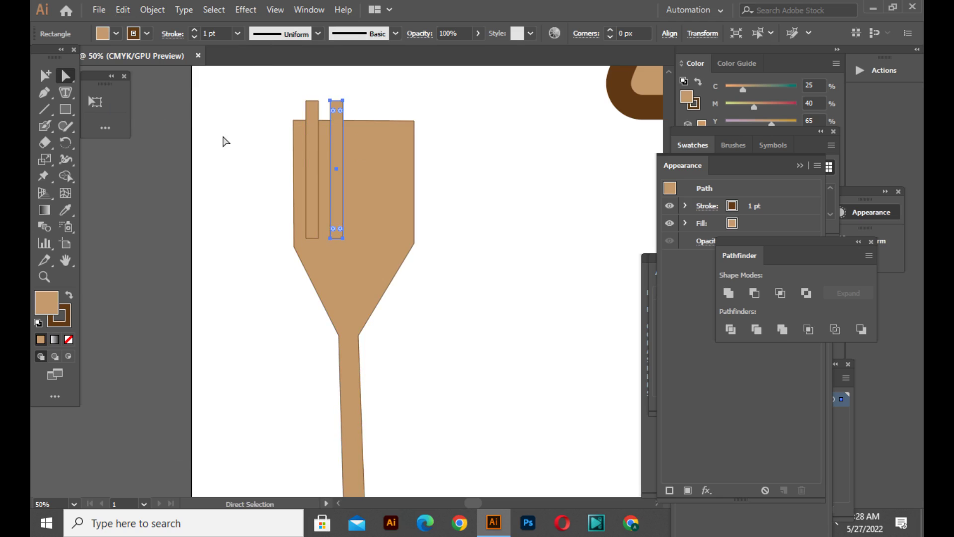
Paste two more tine rectangles in front, spacing each further right across the head.
click(117, 10)
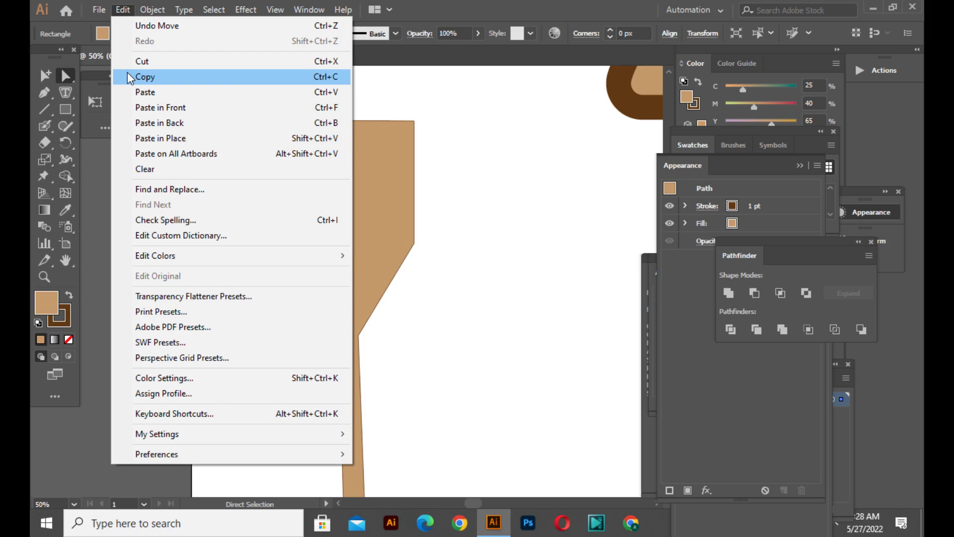
click(130, 77)
click(125, 10)
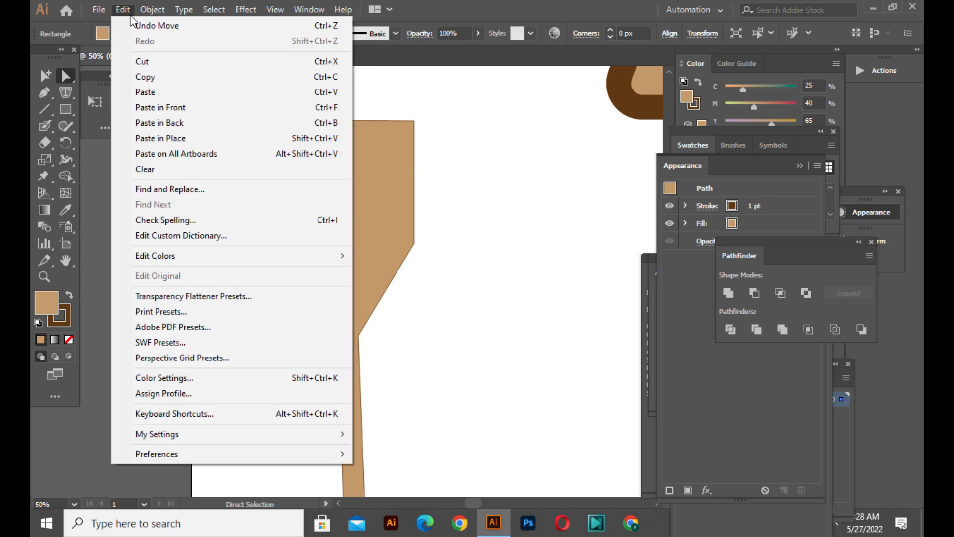
click(162, 109)
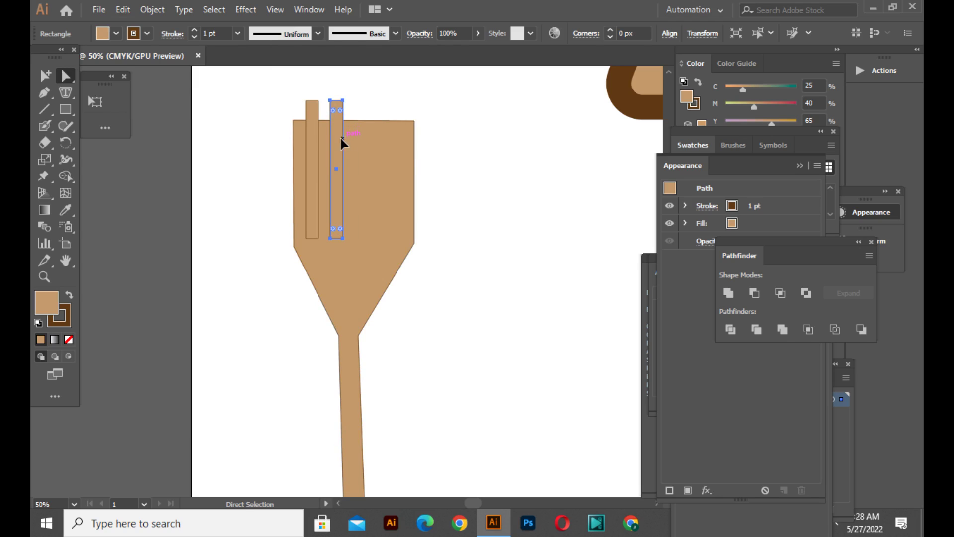
drag(341, 140, 371, 140)
click(130, 15)
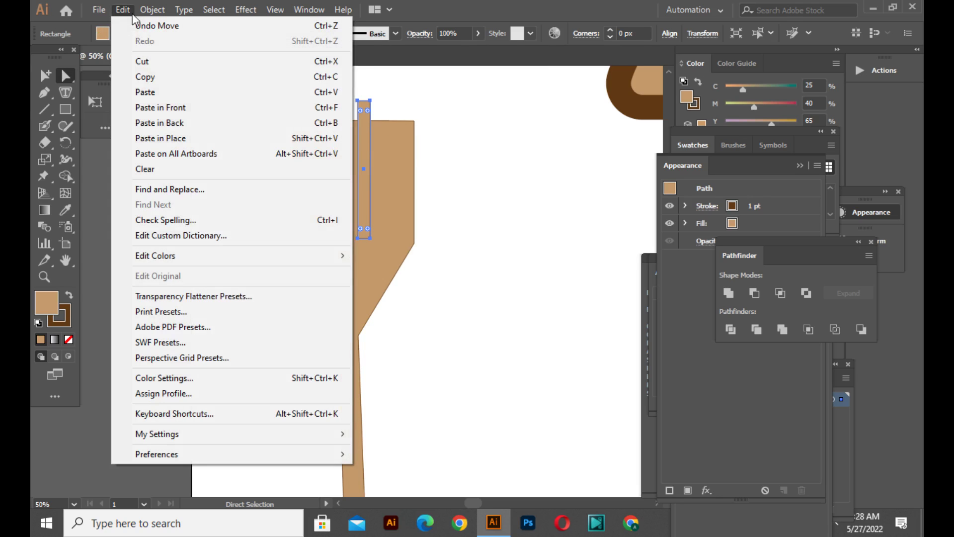
click(127, 14)
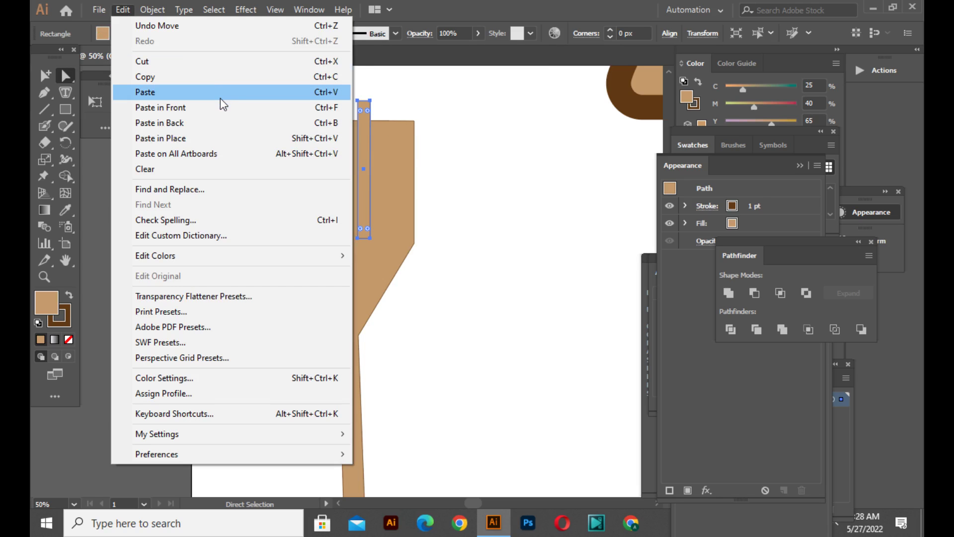
click(221, 107)
drag(367, 141, 396, 140)
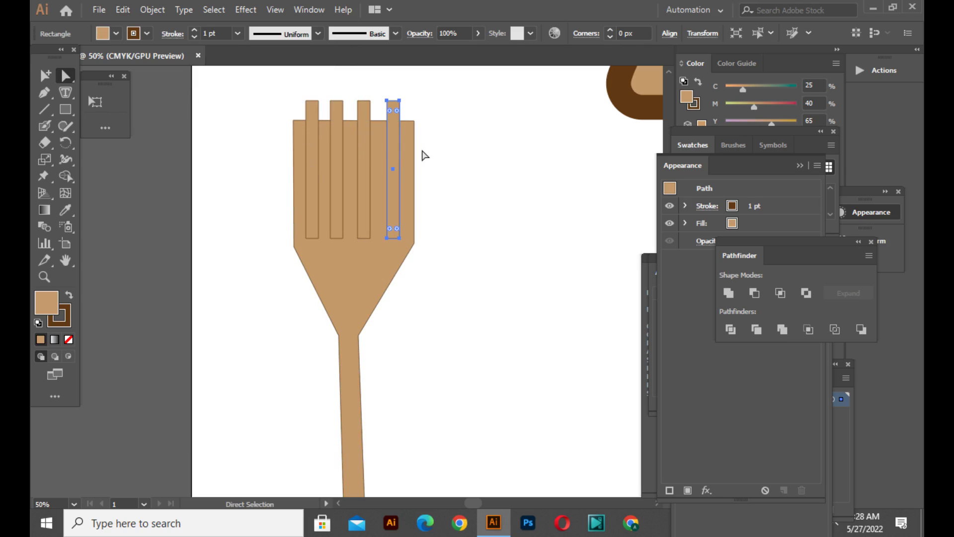
Subtract the tine rectangles from the fork head with Pathfinder Minus Front, then zoom out.
click(421, 153)
drag(257, 87, 443, 298)
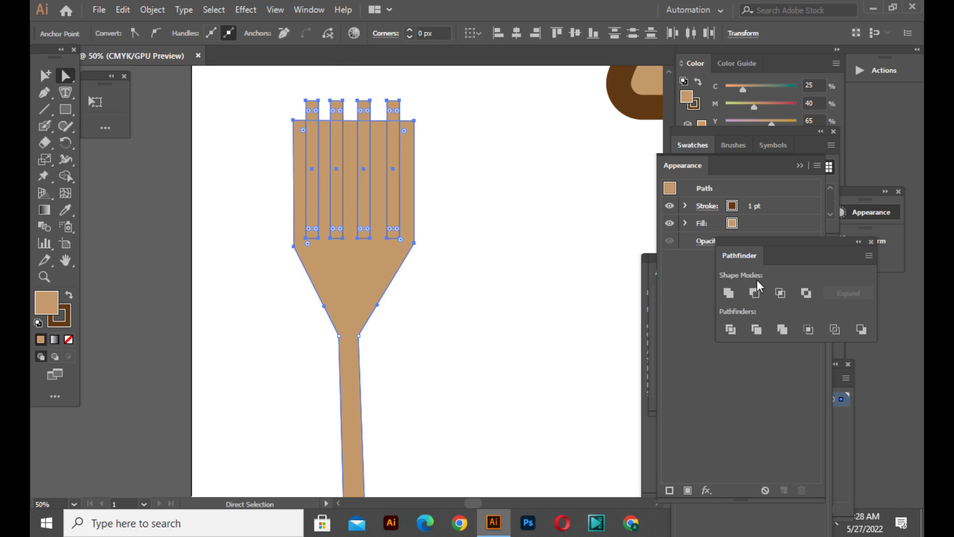
click(755, 293)
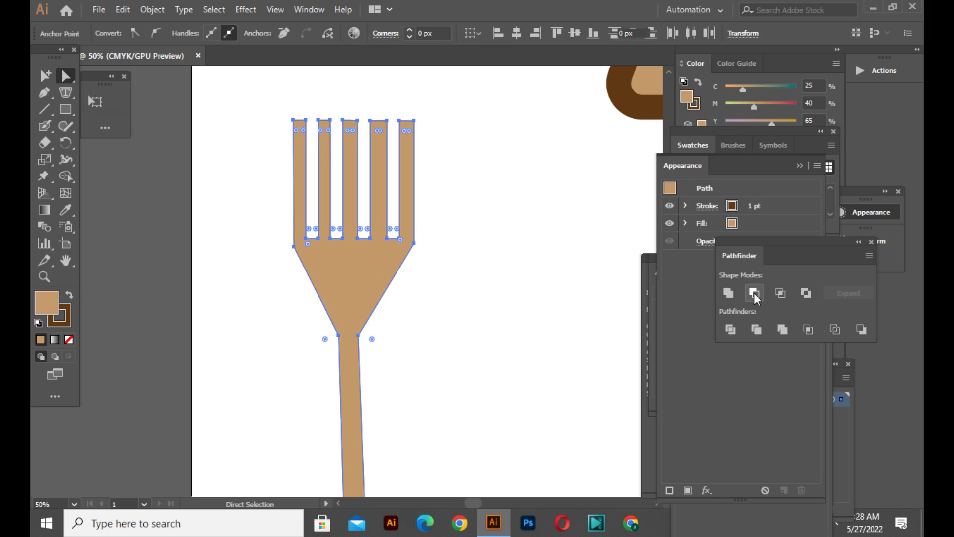
click(475, 271)
key(ctrl+minus)
key(ctrl+minus)
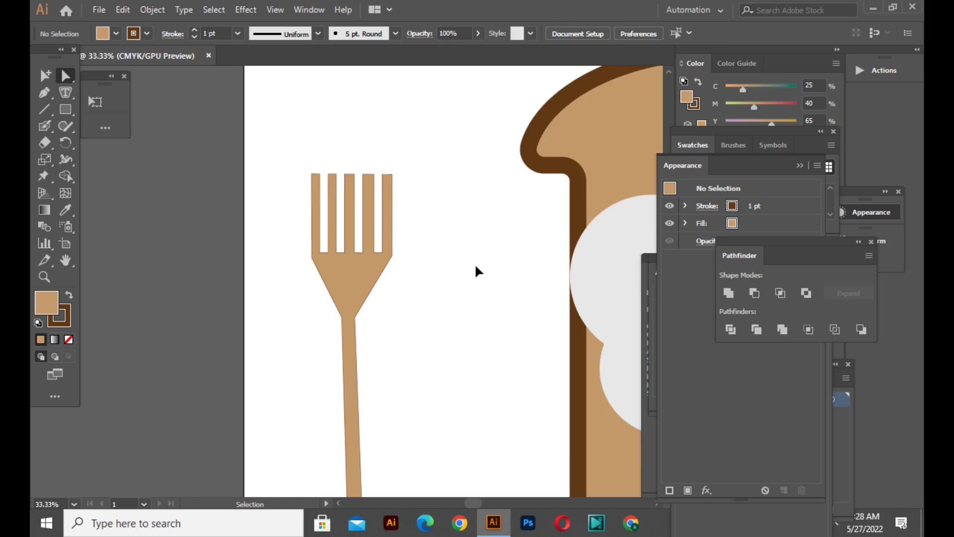
key(ctrl+minus)
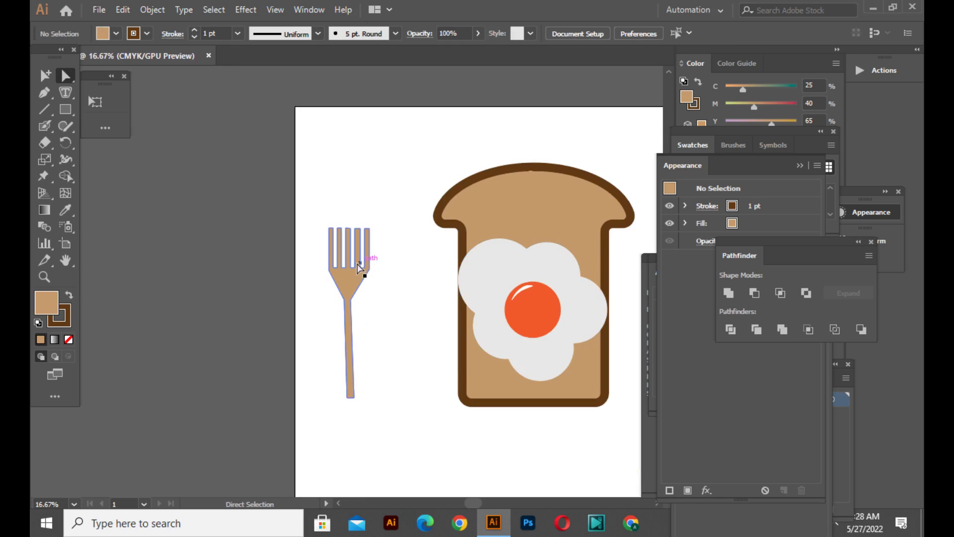
Widen the handle's bottom into a taper and round its bottom corners.
click(362, 260)
right_click(61, 77)
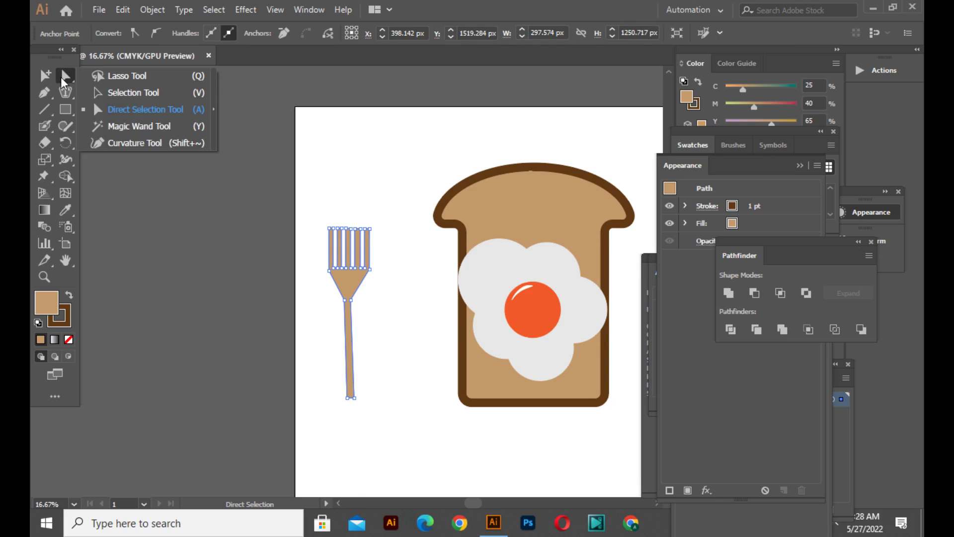
click(105, 138)
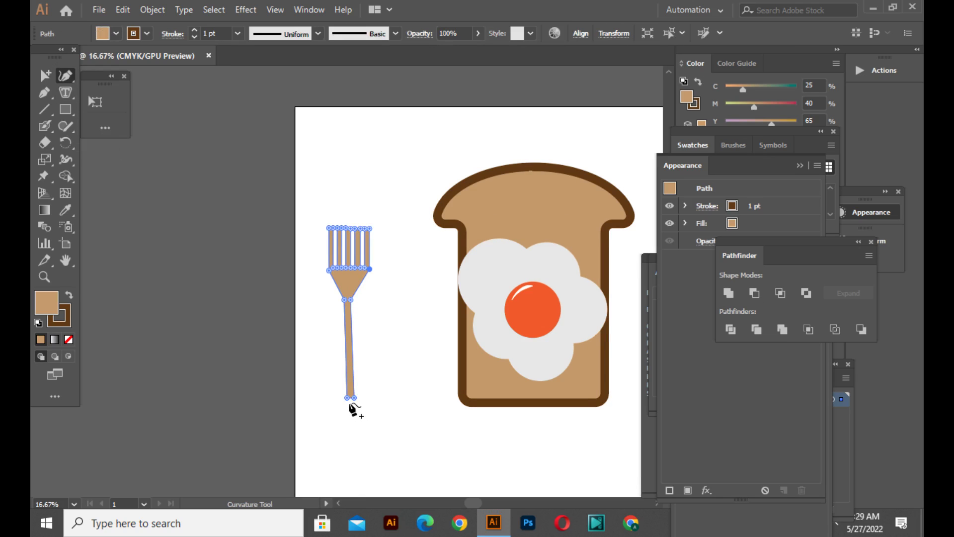
mouse_move(347, 397)
mouse_down()
mouse_move(334, 399)
mouse_move(364, 400)
mouse_up()
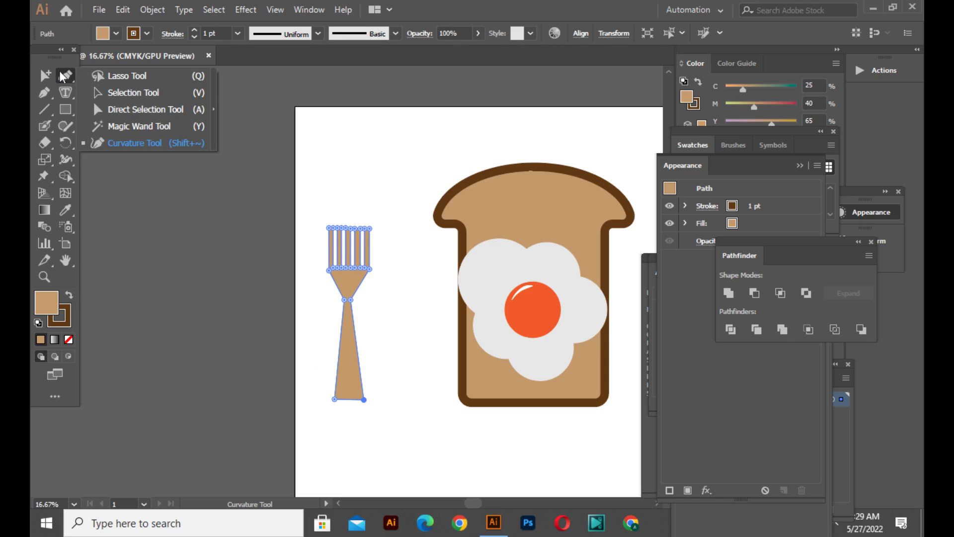
drag(62, 76, 124, 109)
click(326, 422)
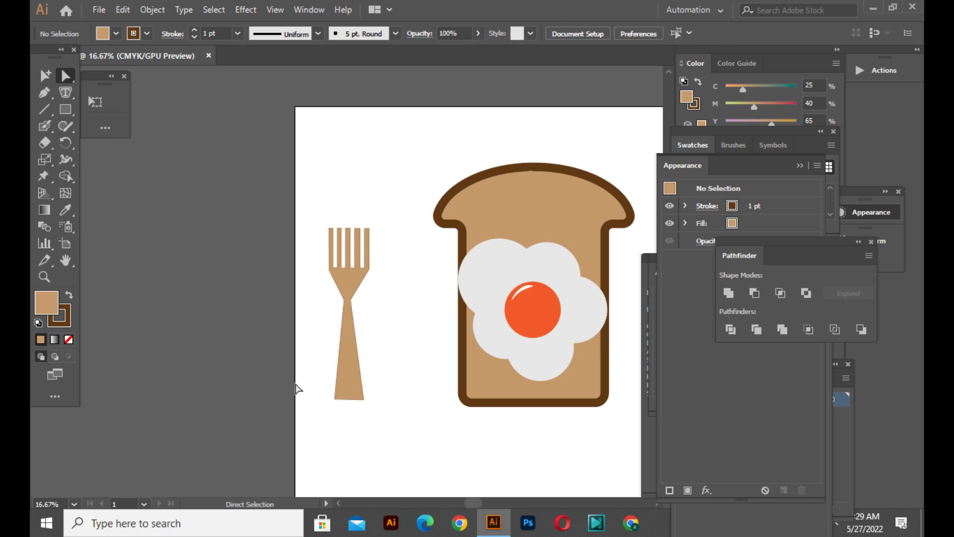
drag(391, 420, 379, 422)
drag(356, 389, 355, 383)
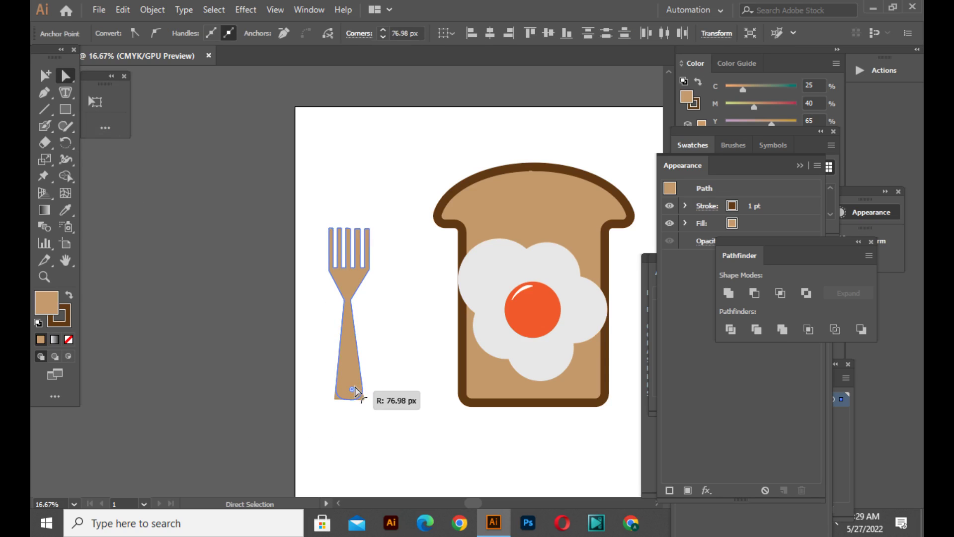
Nudge the whole fork slightly right, closer to the toast.
click(63, 85)
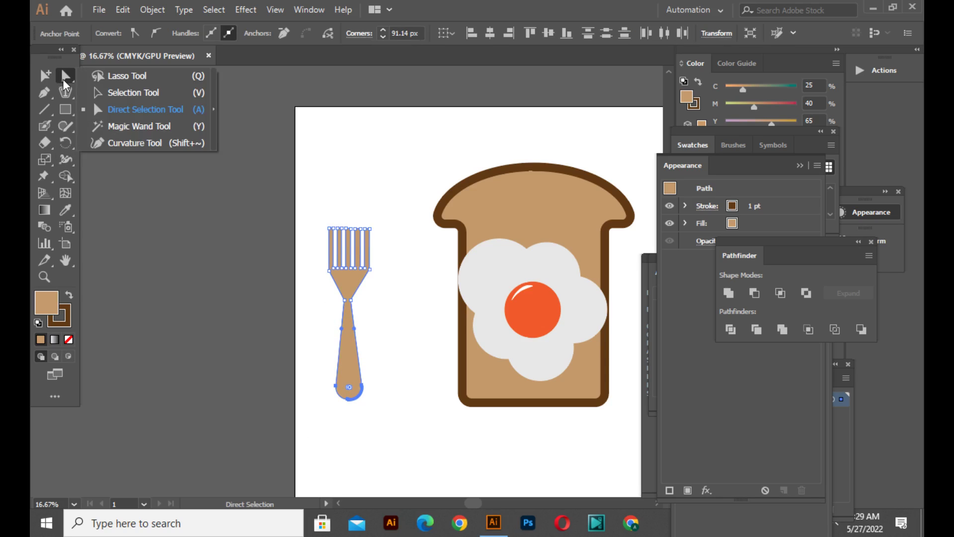
click(92, 81)
click(69, 83)
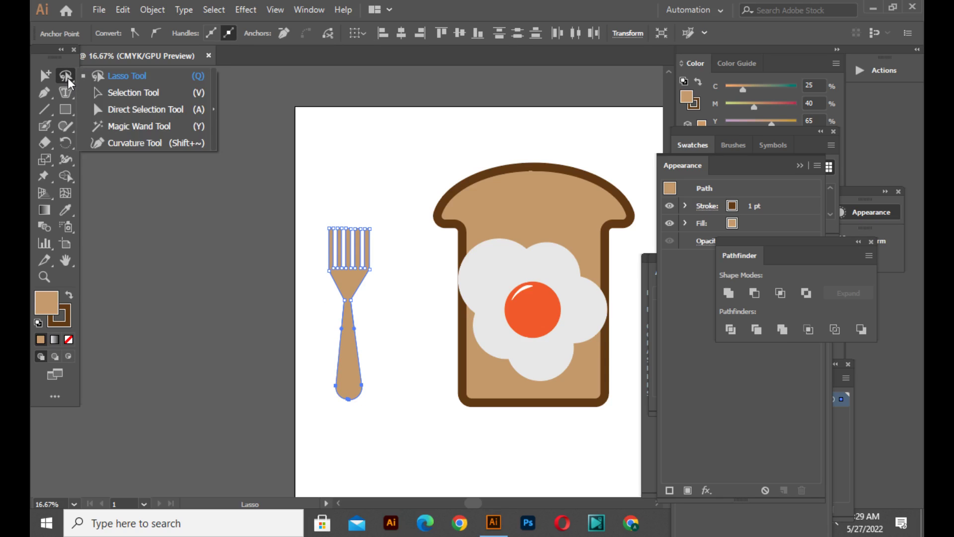
click(109, 104)
click(409, 315)
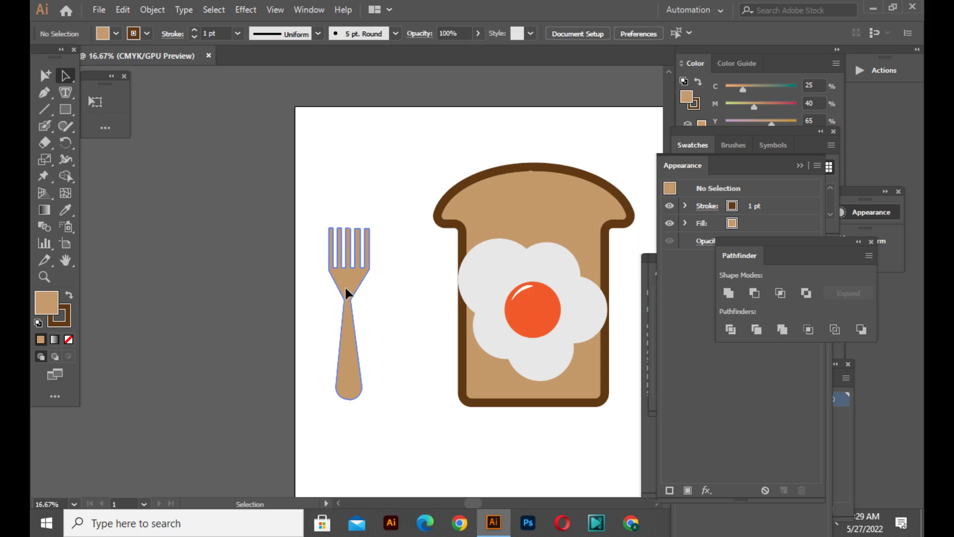
drag(344, 287, 377, 286)
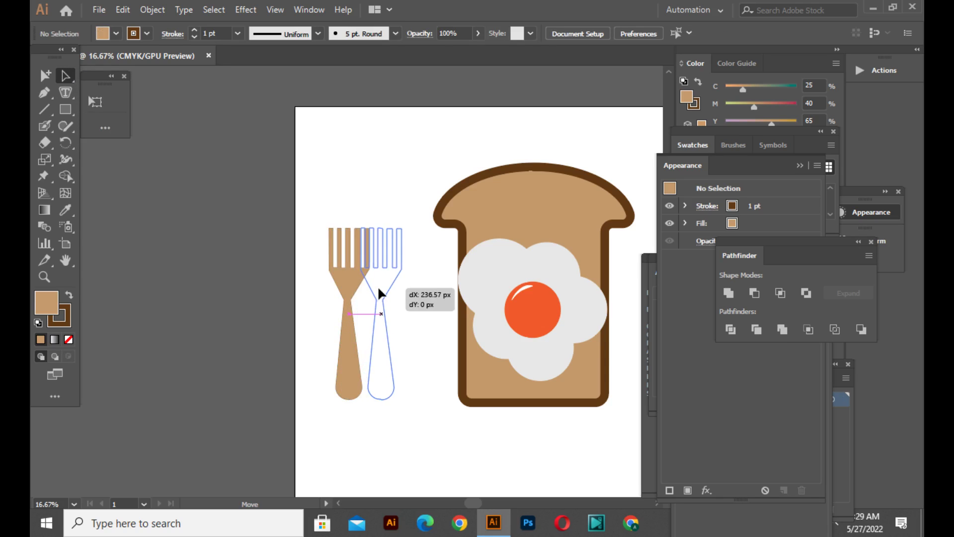
Fill the fork with the purple swatch from the Control bar's Fill menu.
click(119, 34)
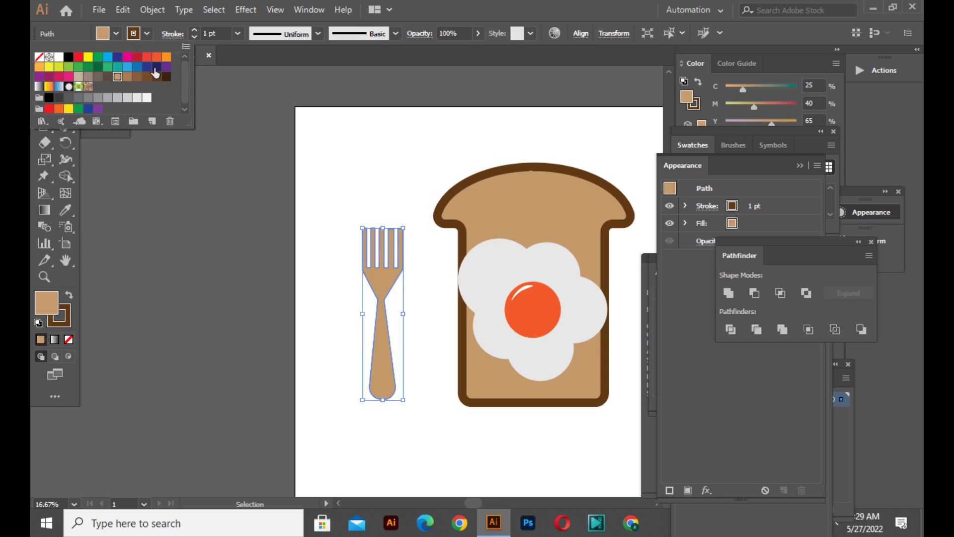
click(167, 68)
click(318, 199)
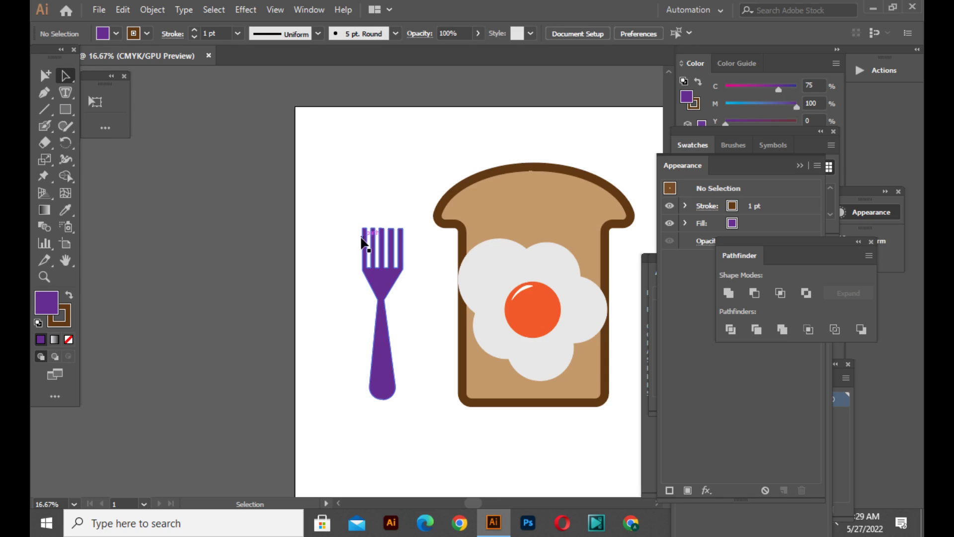
drag(360, 237, 120, 217)
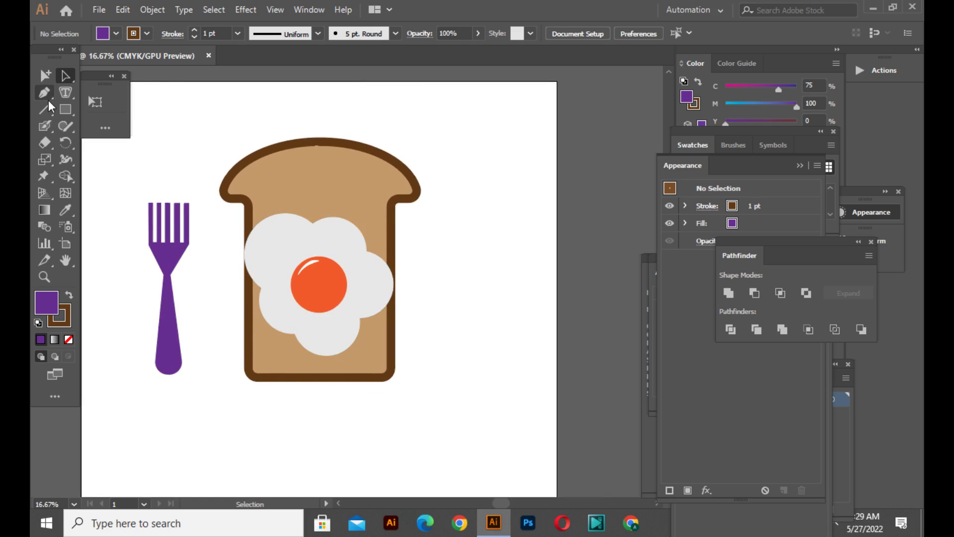
Pen-draw a closed knife outline with an angled blade and thin handle right of the toast.
click(476, 149)
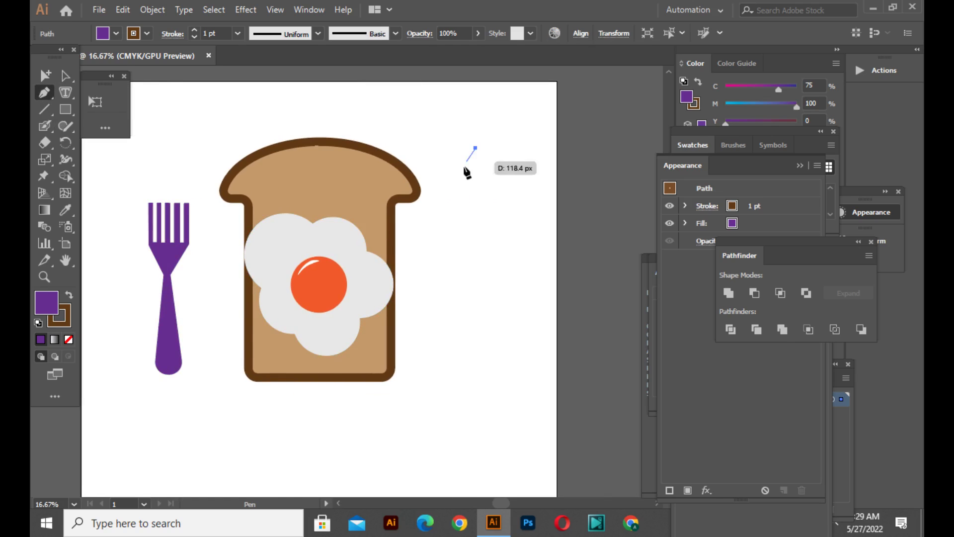
click(434, 232)
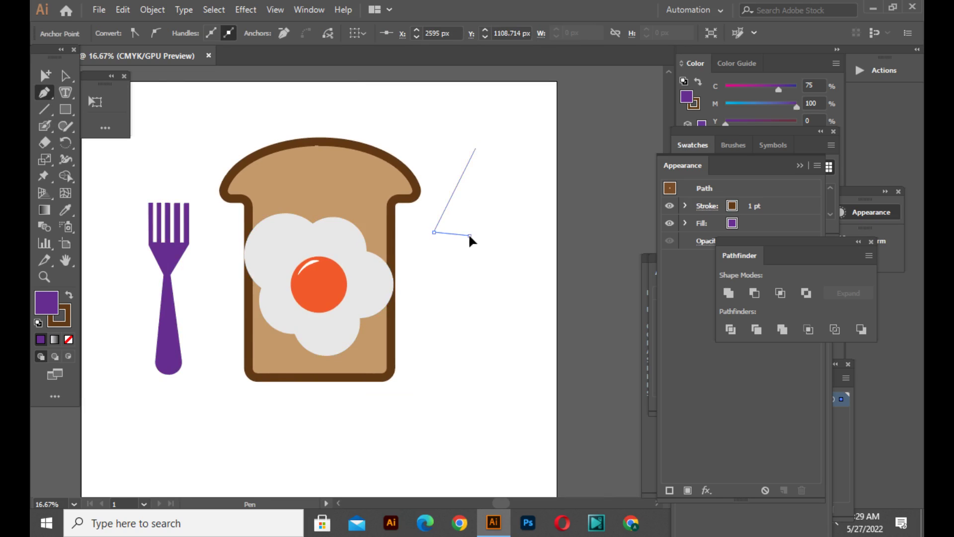
click(469, 235)
click(475, 359)
click(487, 359)
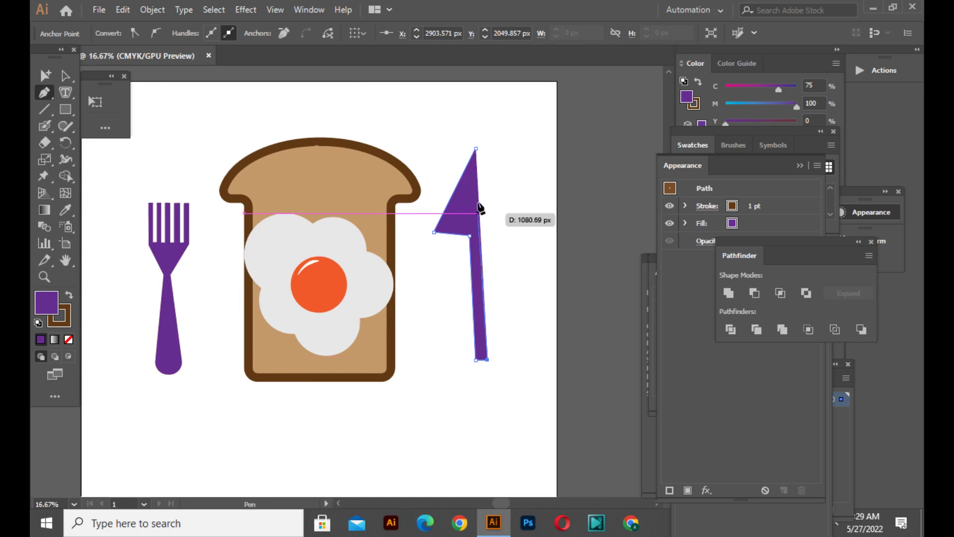
click(476, 149)
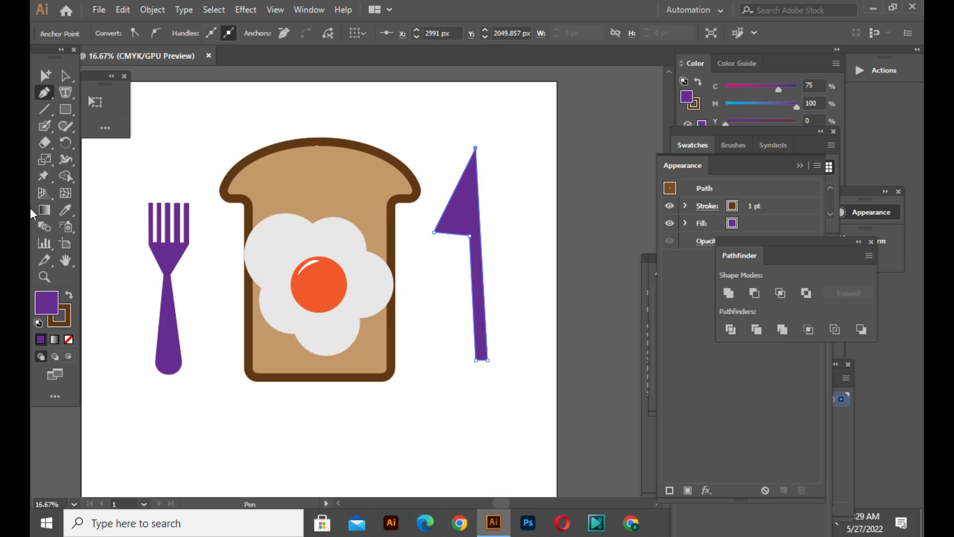
click(72, 73)
Move the knife down beside the toast and zoom out to the full artboard.
drag(462, 240, 462, 264)
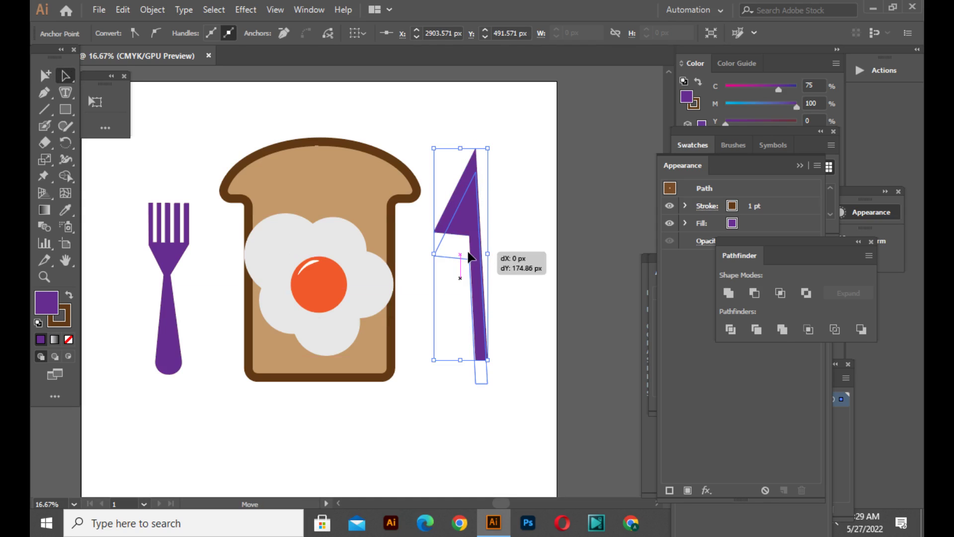
click(462, 449)
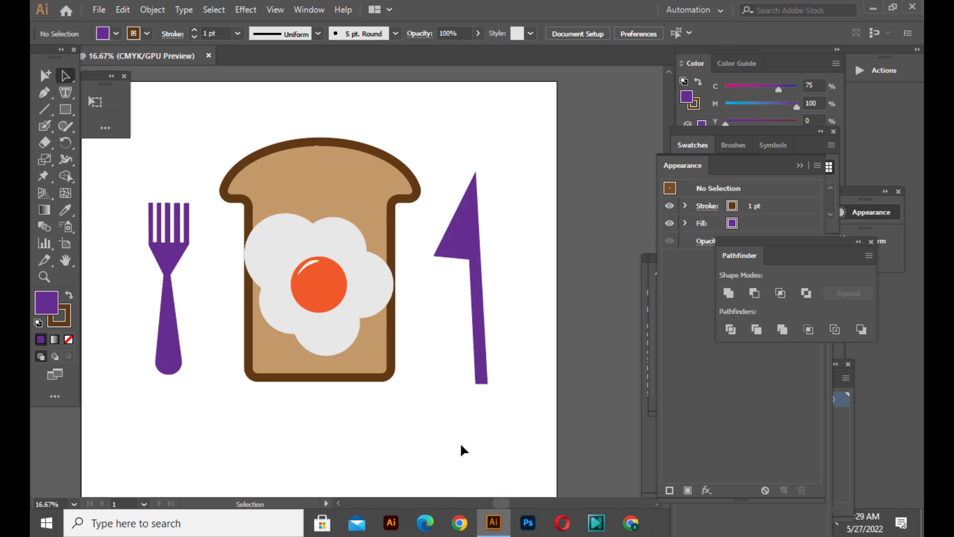
key(ctrl+minus)
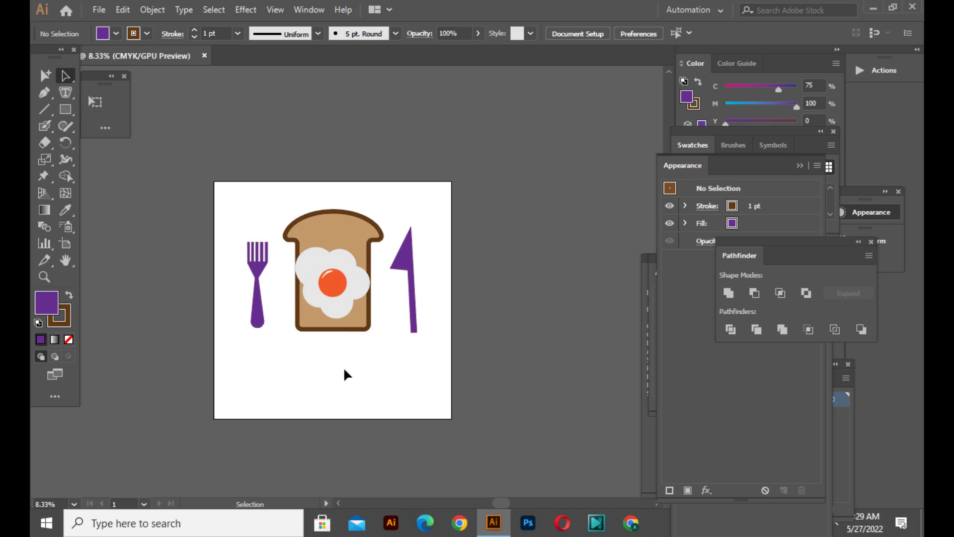
key(ctrl+minus)
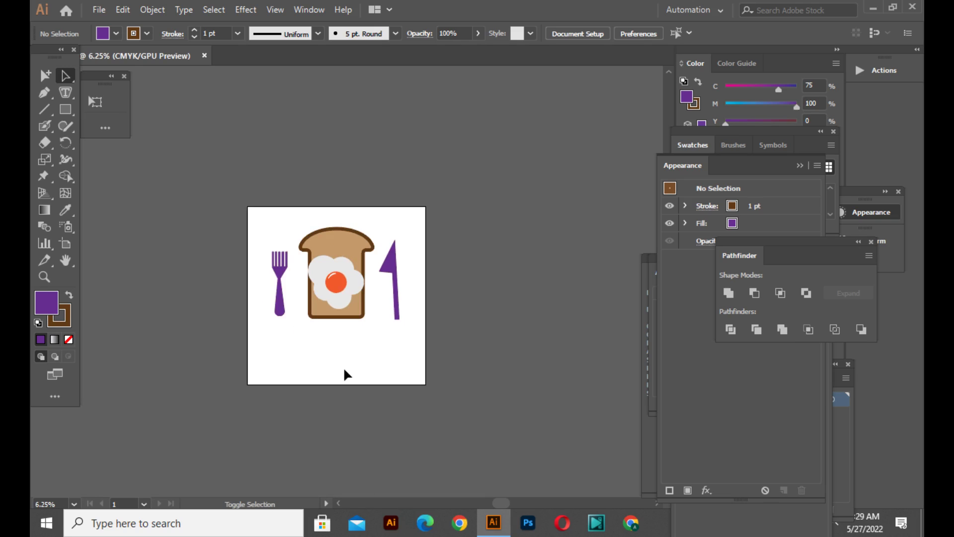